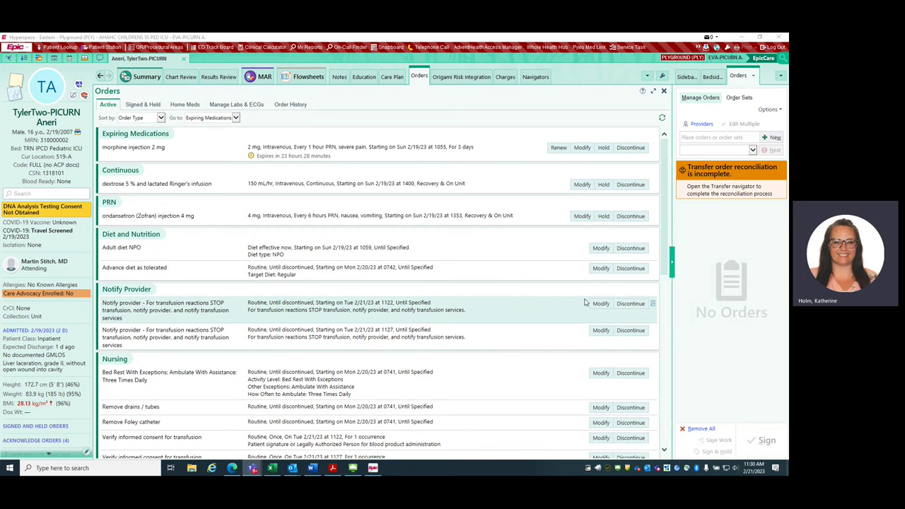
pyautogui.scroll(-6, 386, 260)
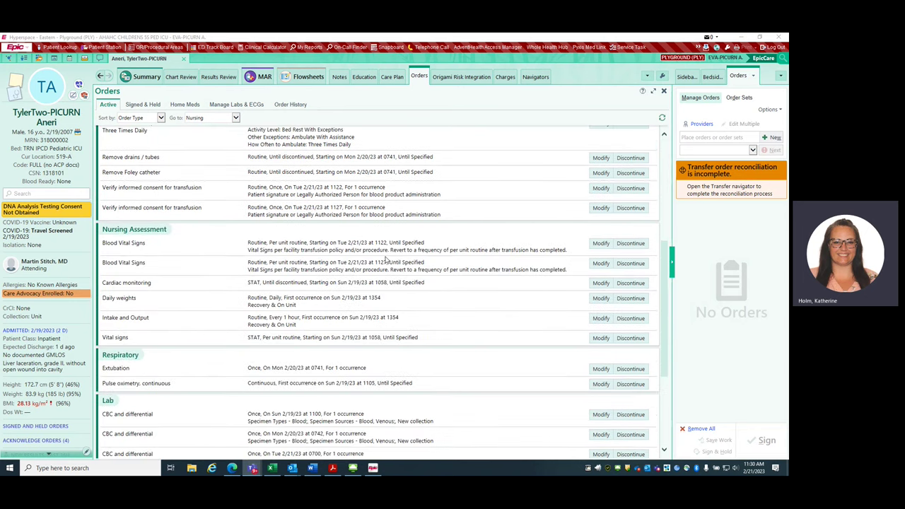
pyautogui.scroll(-3, 386, 261)
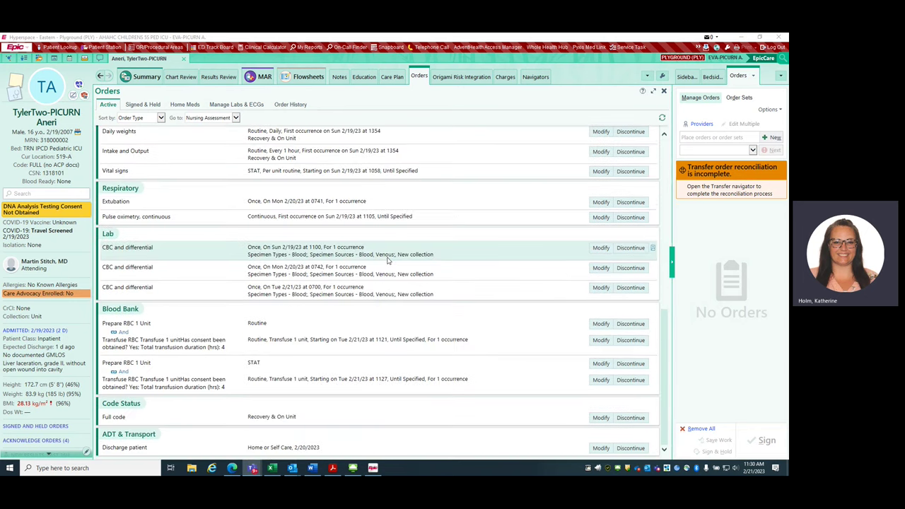
pyautogui.scroll(3, 387, 260)
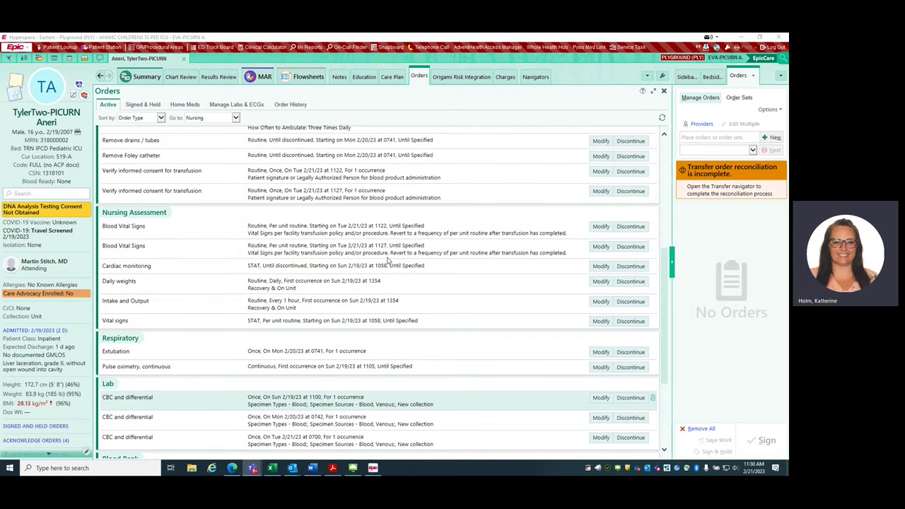
pyautogui.scroll(5, 387, 260)
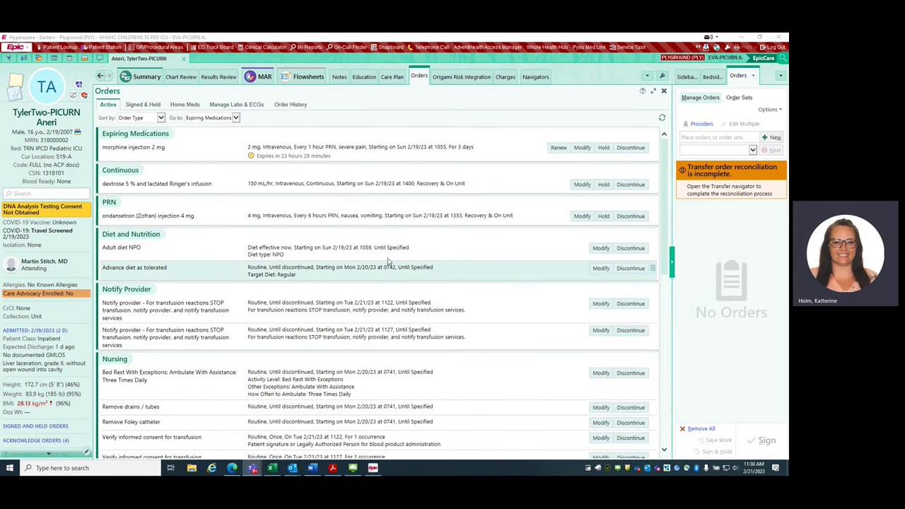
pyautogui.scroll(-5, 388, 260)
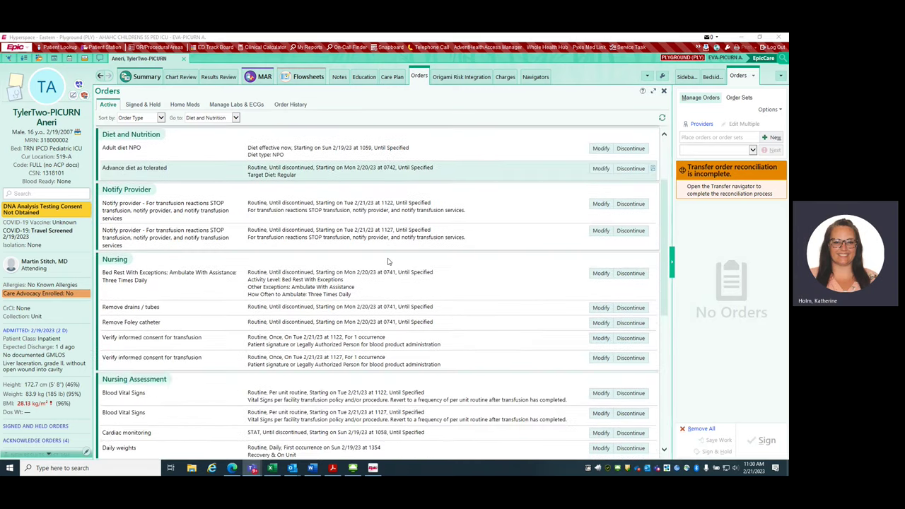
pyautogui.scroll(-3, 387, 260)
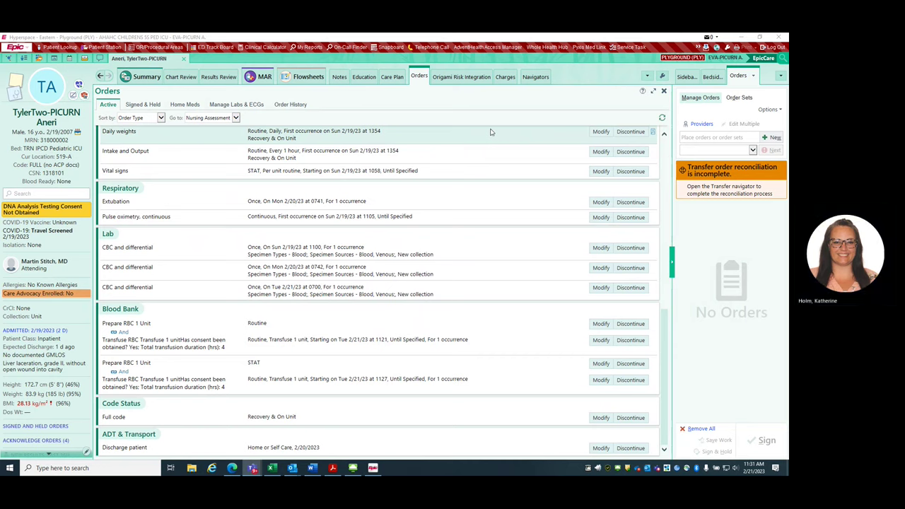
# Step: Open the patient's Blood flowsheet, look through the preferred flowsheet templates, then cancel without changes
pyautogui.click(304, 83)
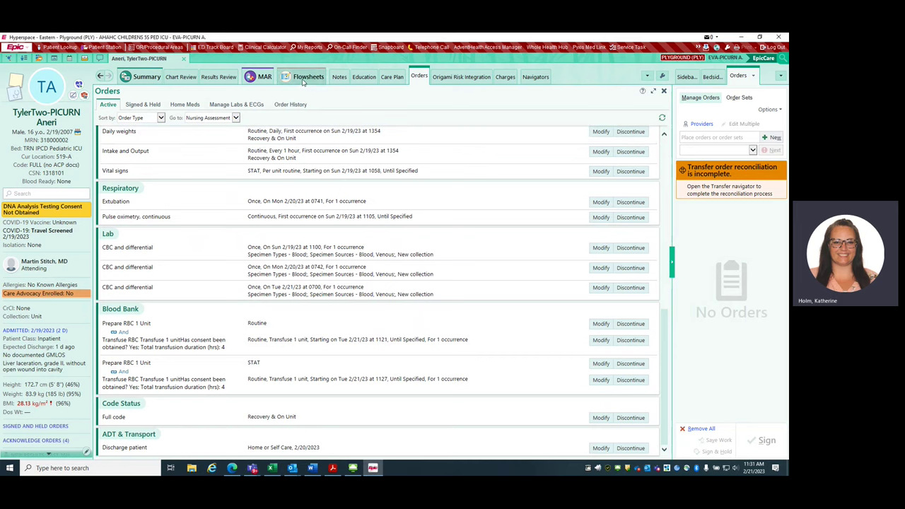
pyautogui.click(303, 83)
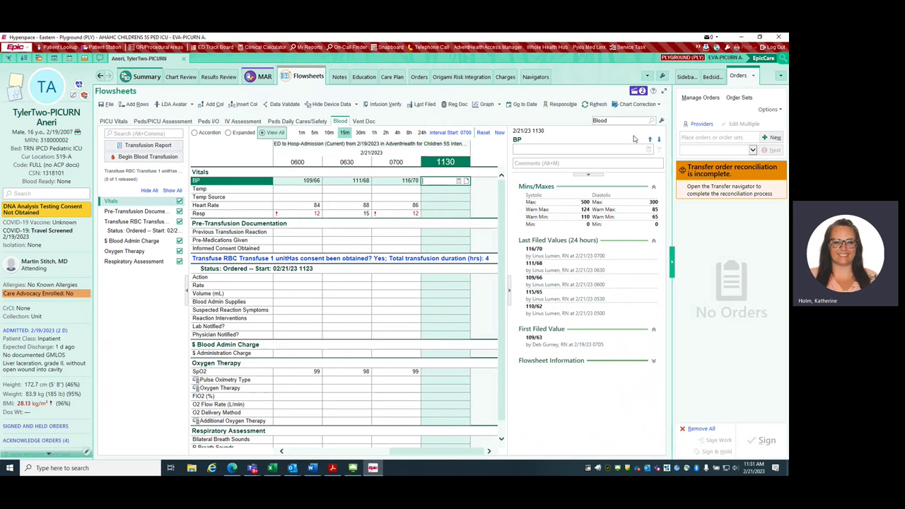
pyautogui.click(651, 122)
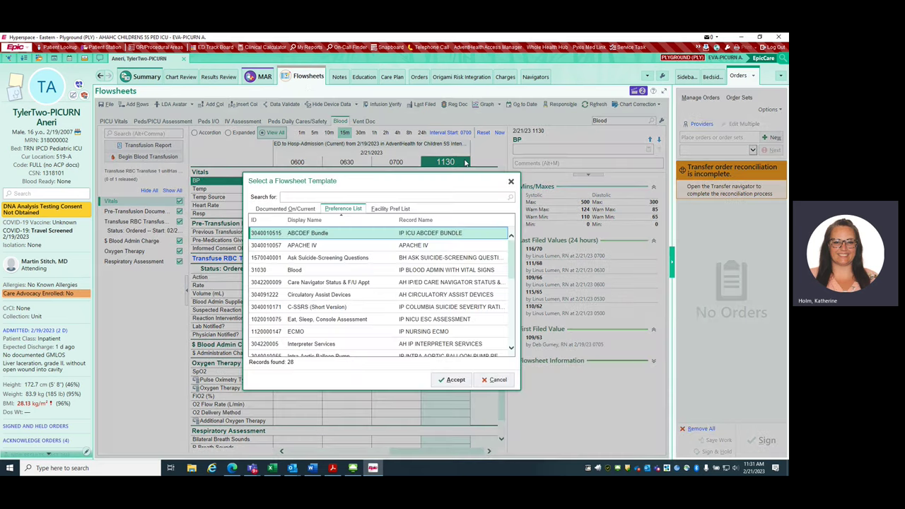
pyautogui.click(394, 212)
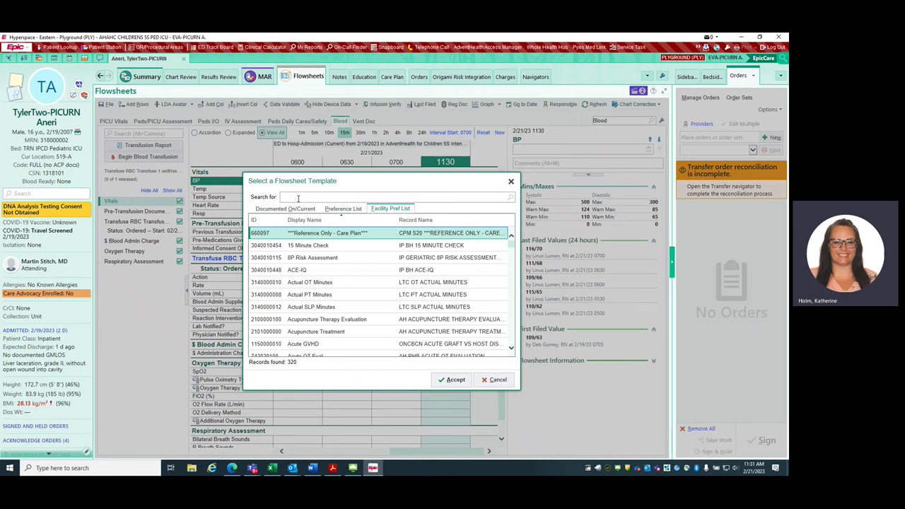
pyautogui.click(497, 380)
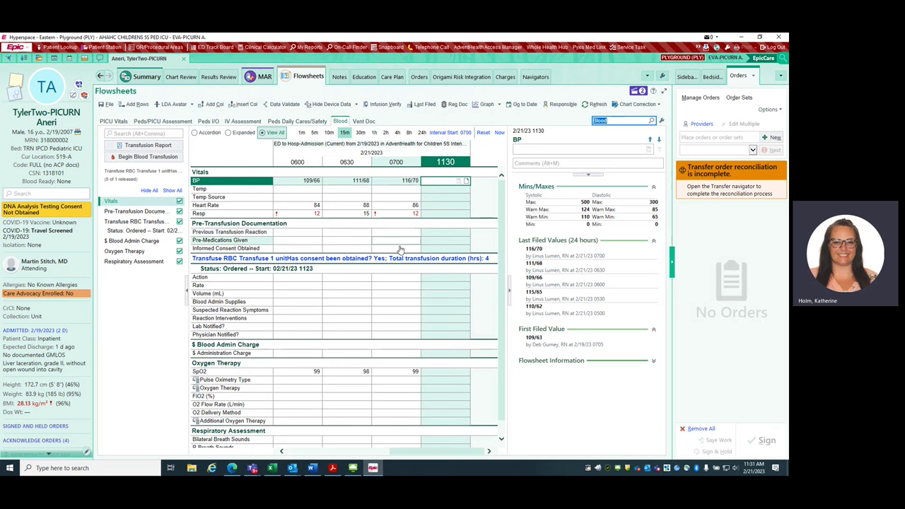
# Step: Release the 02/21/23 1127 Transfuse RBC order from the Transfusion Report
pyautogui.click(138, 145)
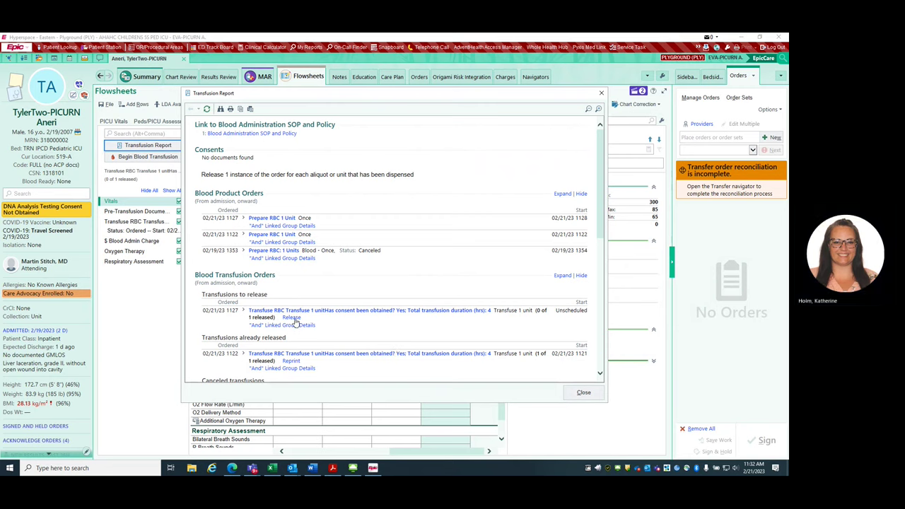
pyautogui.click(293, 318)
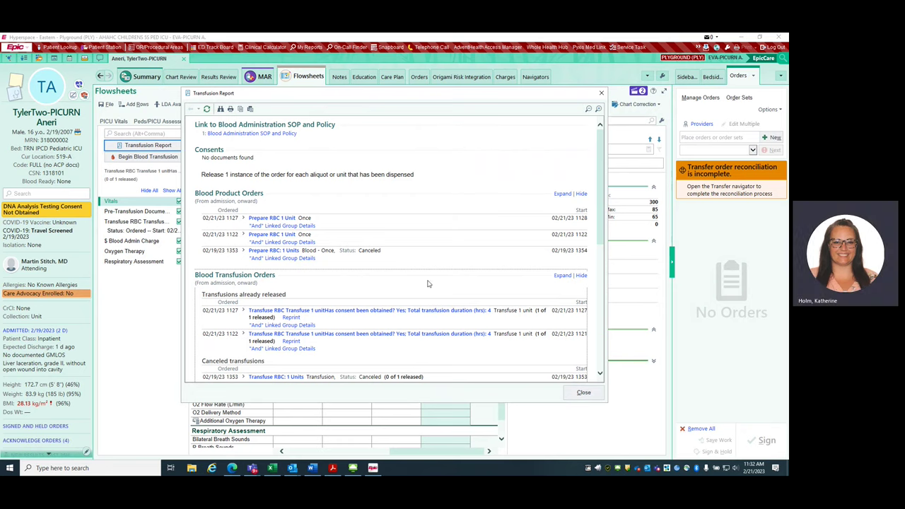
pyautogui.click(583, 393)
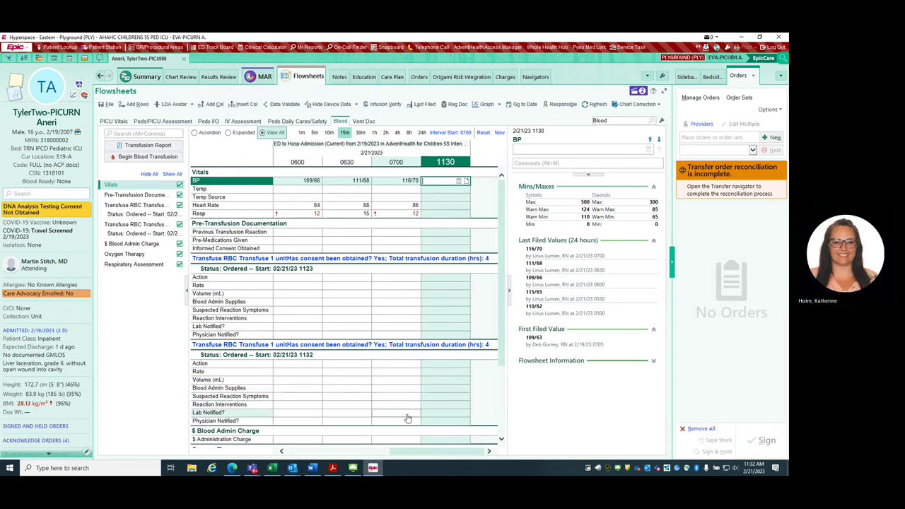
# Step: Begin the 1132 RBC transfusion linked to the Peripheral IV Right Antecubital line
pyautogui.click(148, 157)
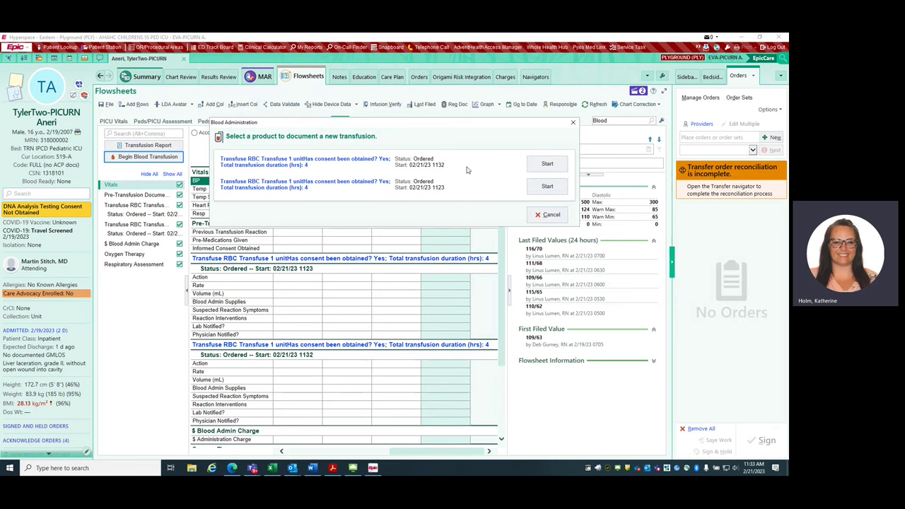
pyautogui.click(549, 164)
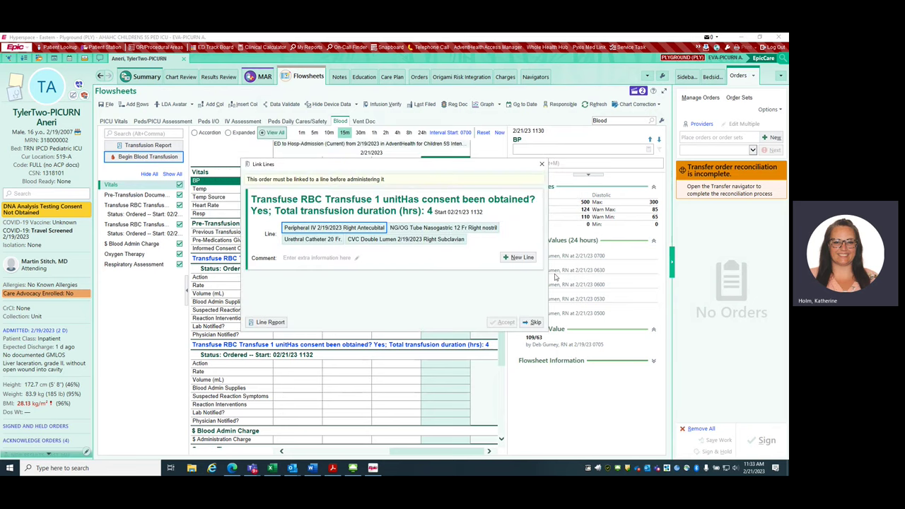
pyautogui.click(328, 227)
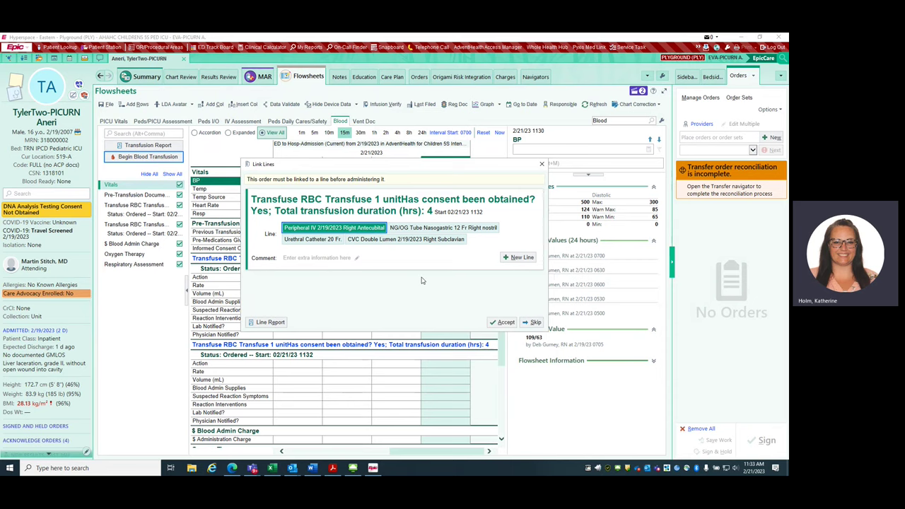
pyautogui.click(506, 322)
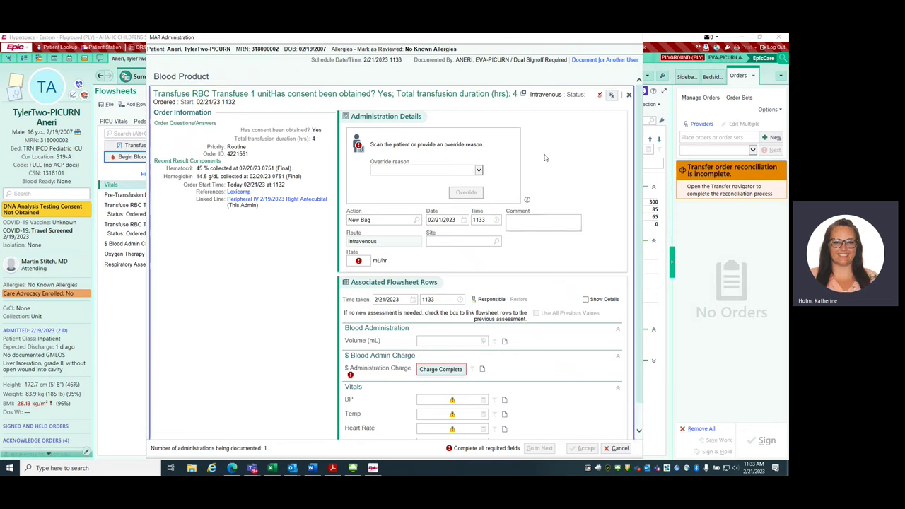
pyautogui.click(478, 171)
# Step: Override scanning with reason 'Scanner broken', then enter the unit number and product code F7730V00
pyautogui.click(472, 190)
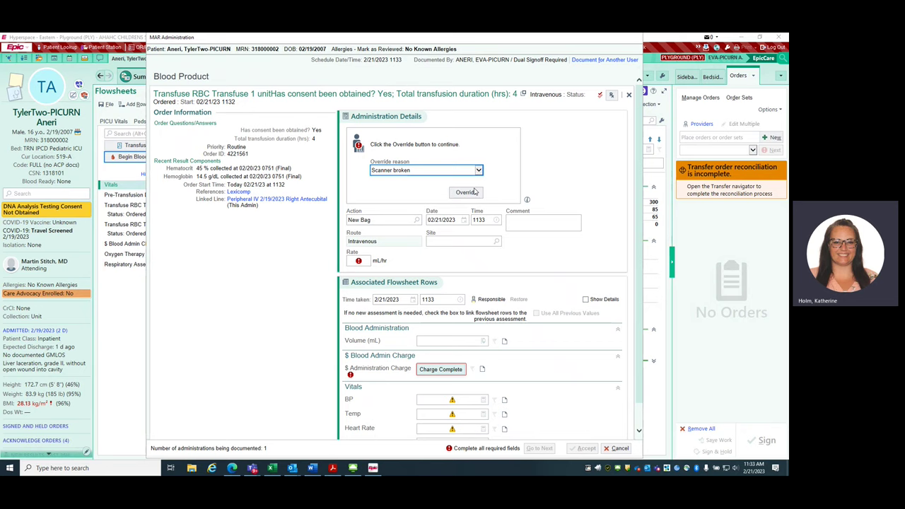
pyautogui.click(467, 193)
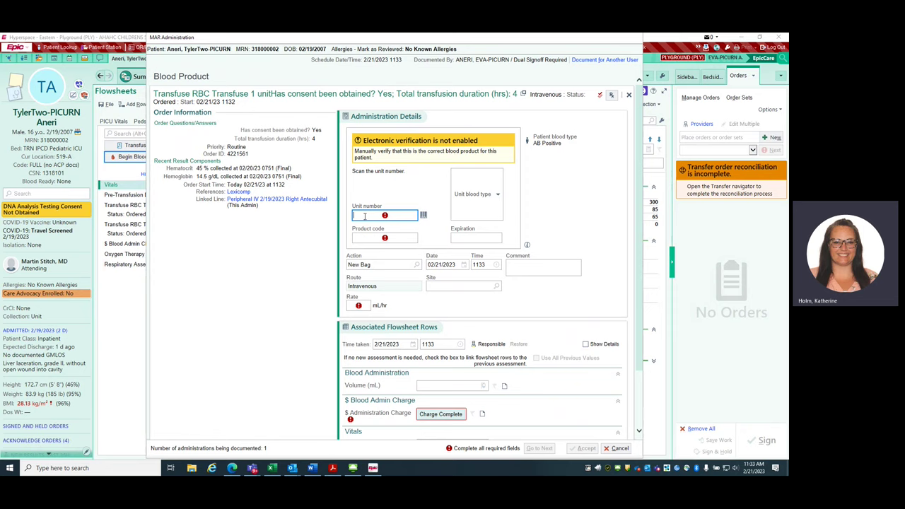
pyautogui.write('H')
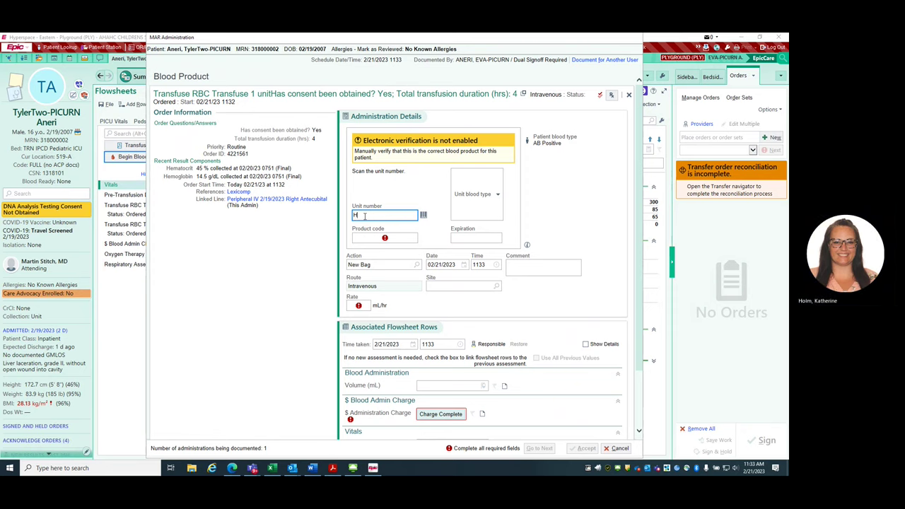
pyautogui.write('1234 56 789012 W')
pyautogui.click(361, 238)
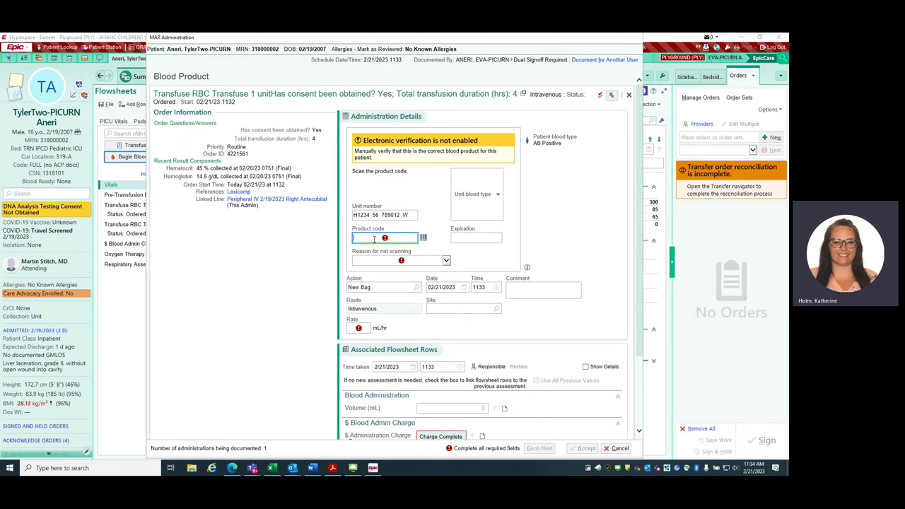
pyautogui.write('F')
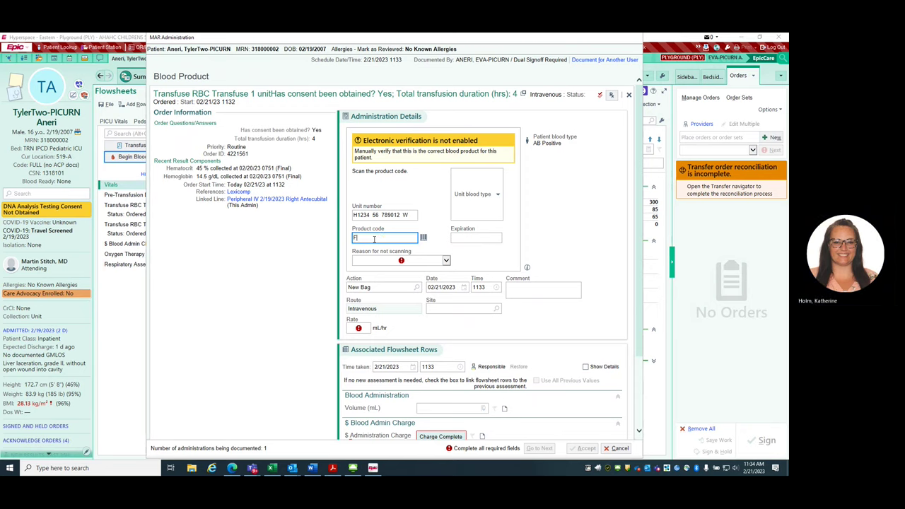
pyautogui.write('7730V00')
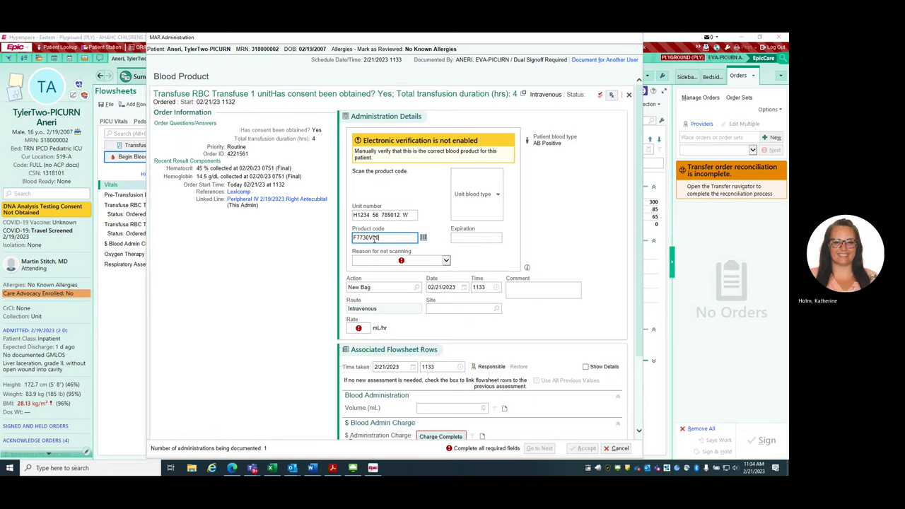
# Step: Give reason 'Barcode unreadable', expiration 2/21/2023 2359 and blood type A Rh Positive
pyautogui.click(425, 262)
pyautogui.click(392, 276)
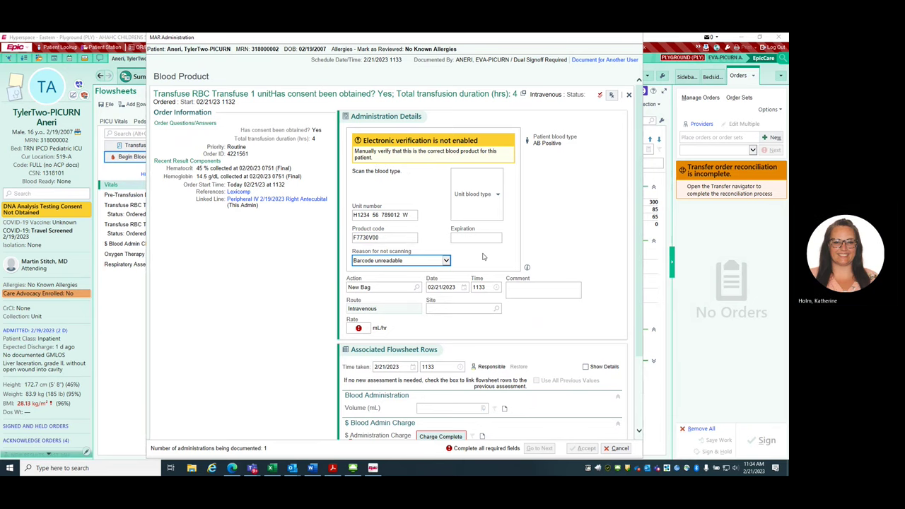
pyautogui.click(469, 238)
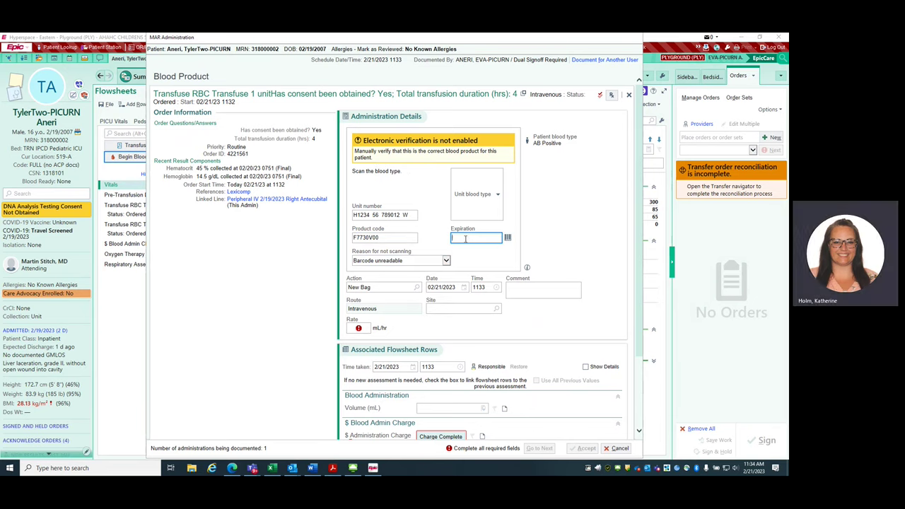
pyautogui.write('2/21/2023')
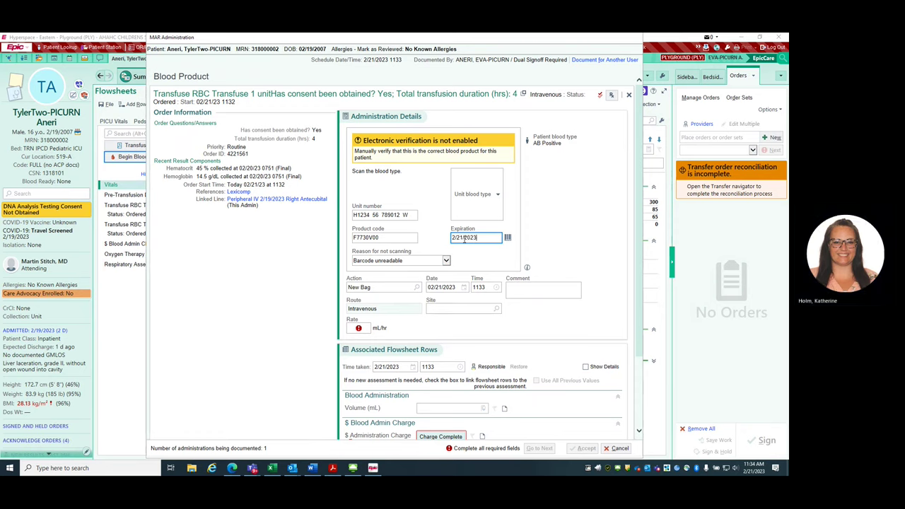
pyautogui.write(' 2359')
pyautogui.click(492, 202)
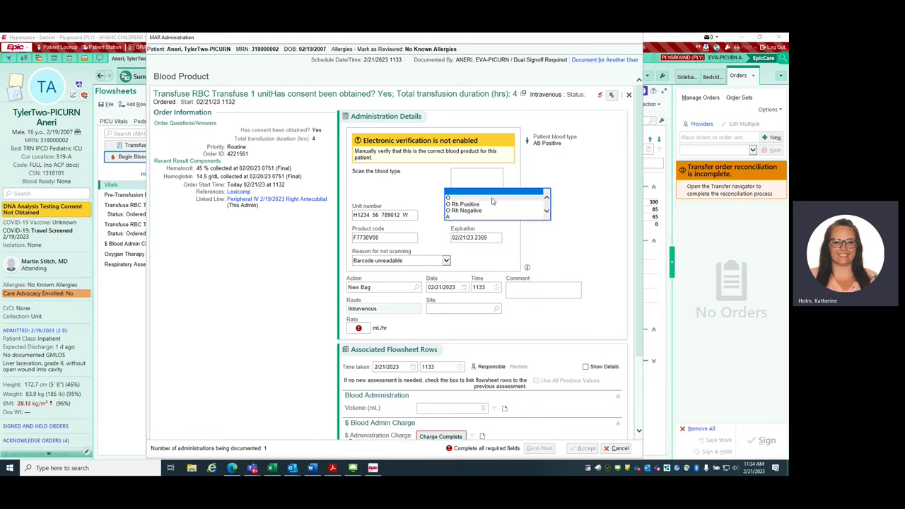
pyautogui.scroll(-2, 491, 202)
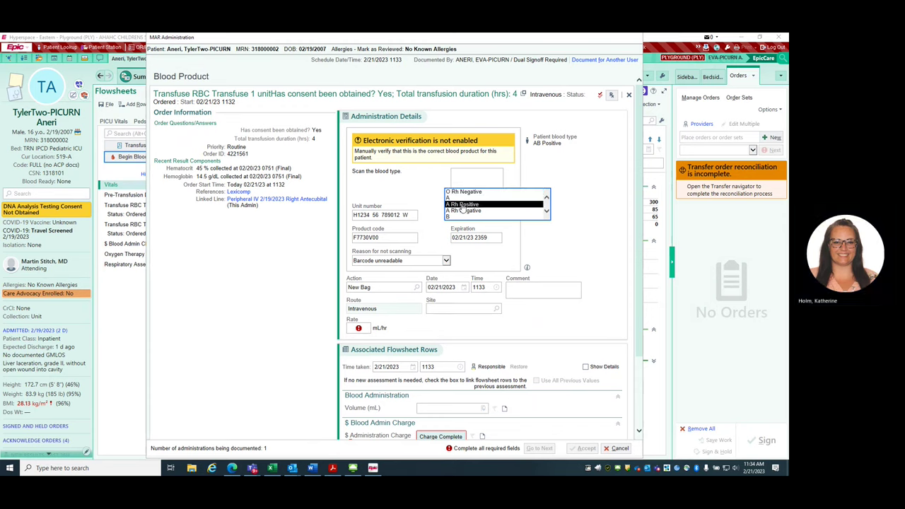
pyautogui.click(464, 205)
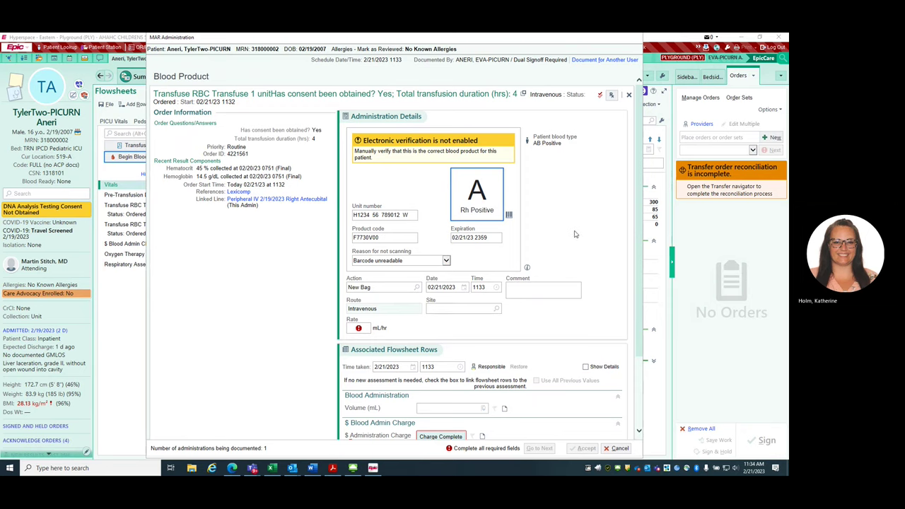
pyautogui.scroll(-2, 527, 228)
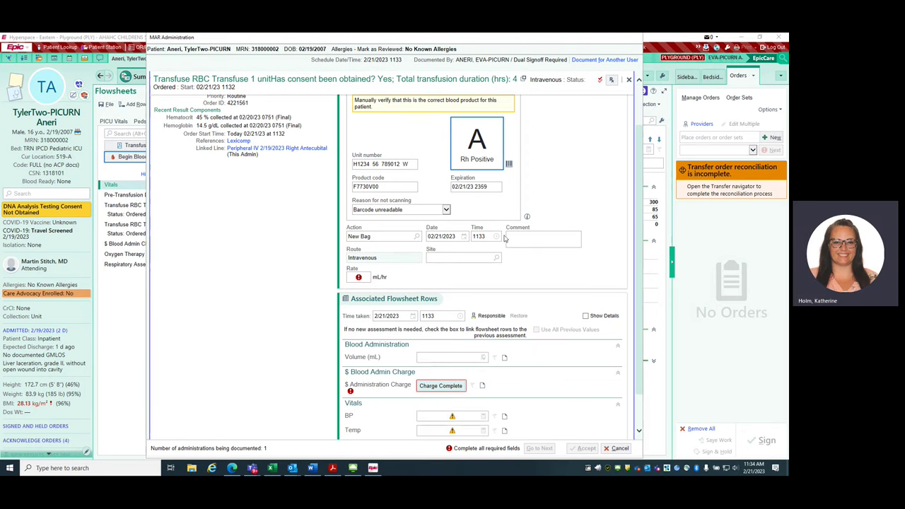
# Step: Enter a 100 mL/hr rate, set time taken to 1133, and leave the volume blank
pyautogui.click(357, 277)
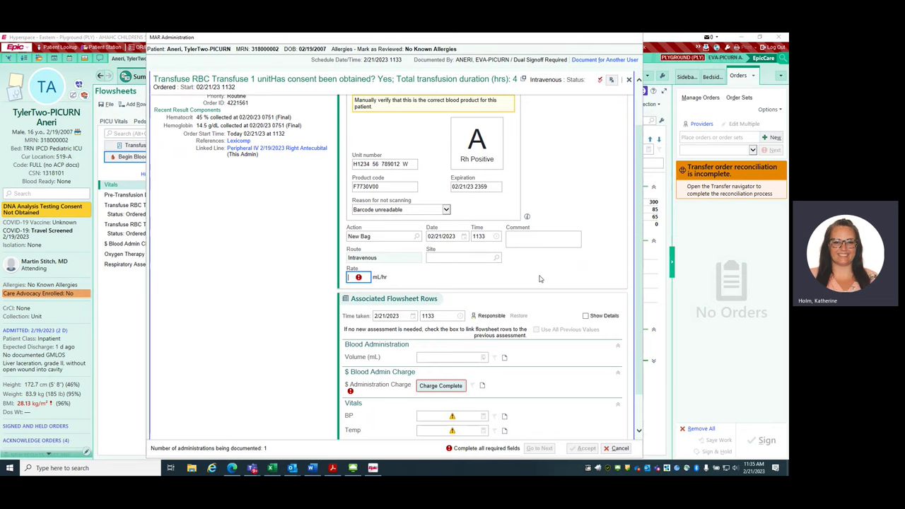
pyautogui.write('100')
pyautogui.scroll(-2, 586, 278)
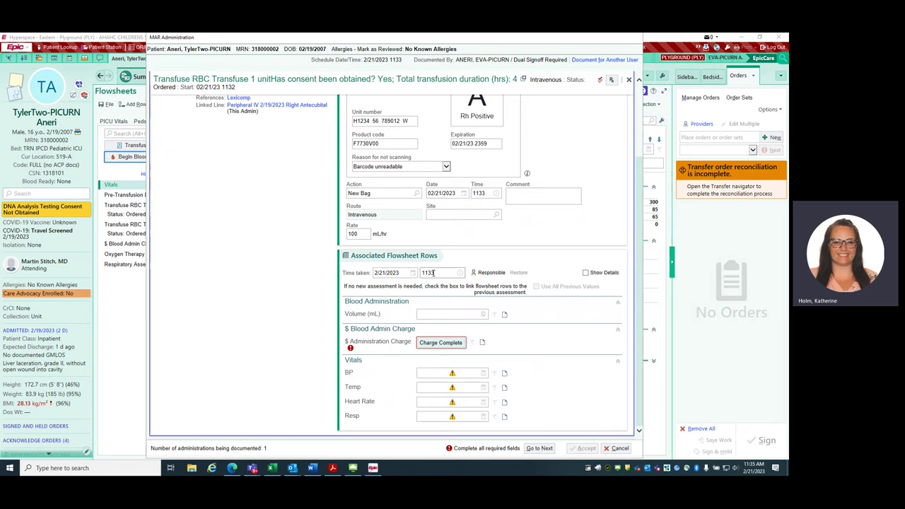
pyautogui.click(440, 276)
pyautogui.write('1130')
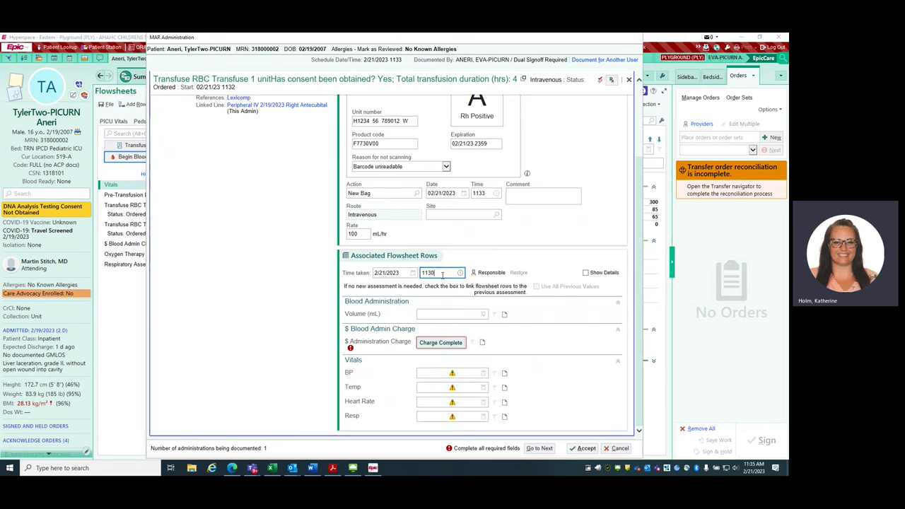
pyautogui.press('BackSpace')
pyautogui.write('33')
pyautogui.click(424, 314)
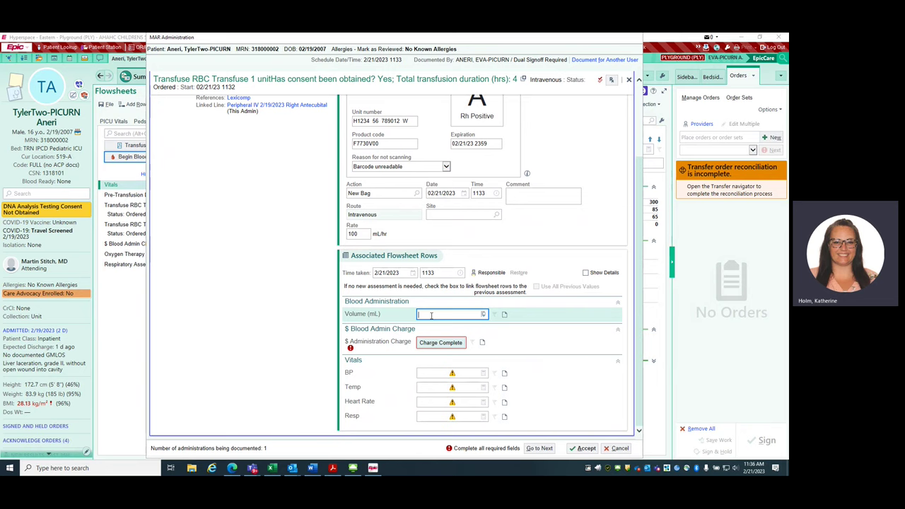
pyautogui.write('40')
pyautogui.press('BackSpace')
pyautogui.press('BackSpace')
pyautogui.press('BackSpace')
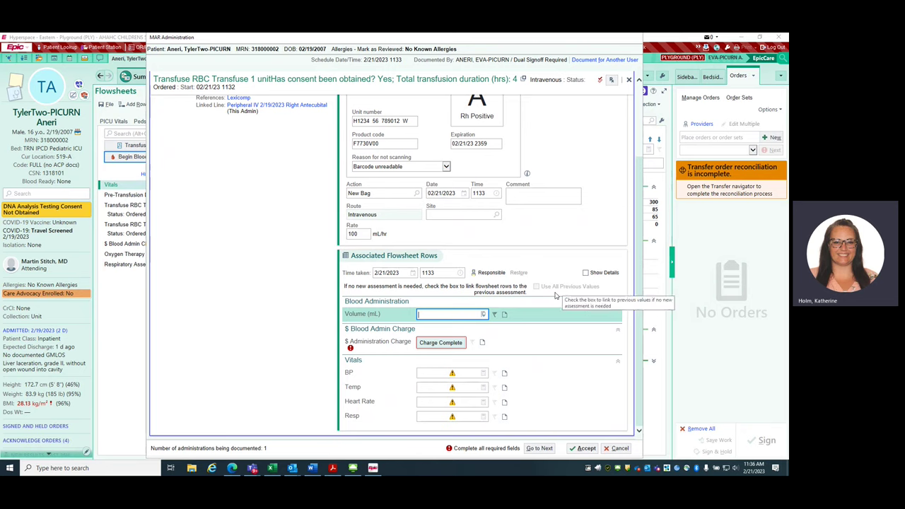
# Step: Mark the $ Blood Admin Charge as Charge Complete
pyautogui.click(441, 344)
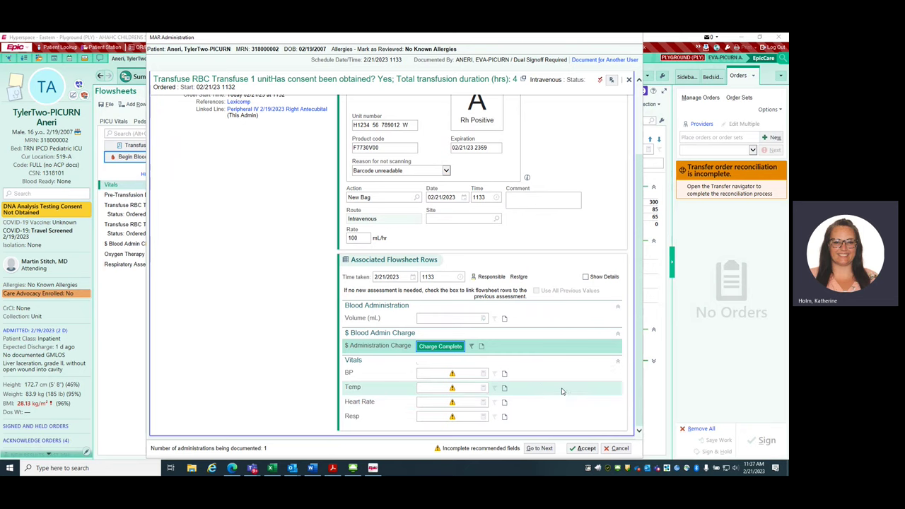
# Step: Accept the administration and continue despite missing recommended data
pyautogui.click(584, 450)
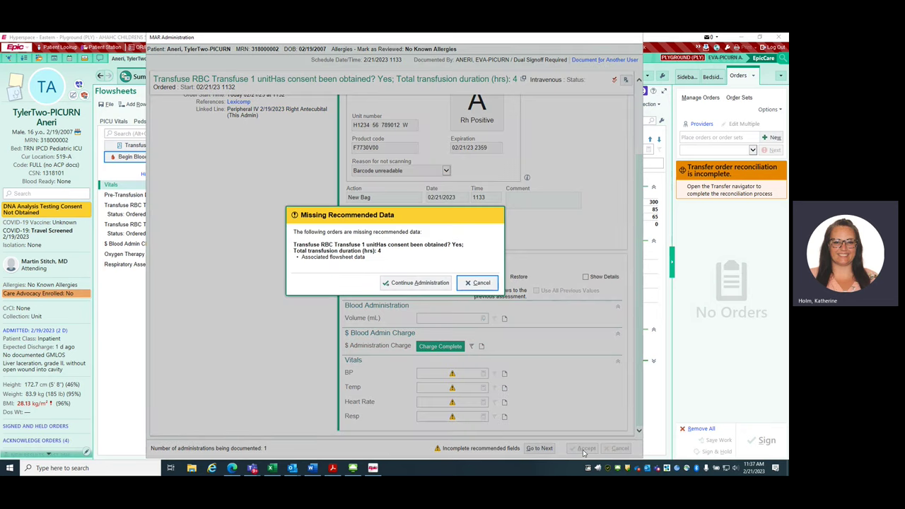
pyautogui.click(413, 283)
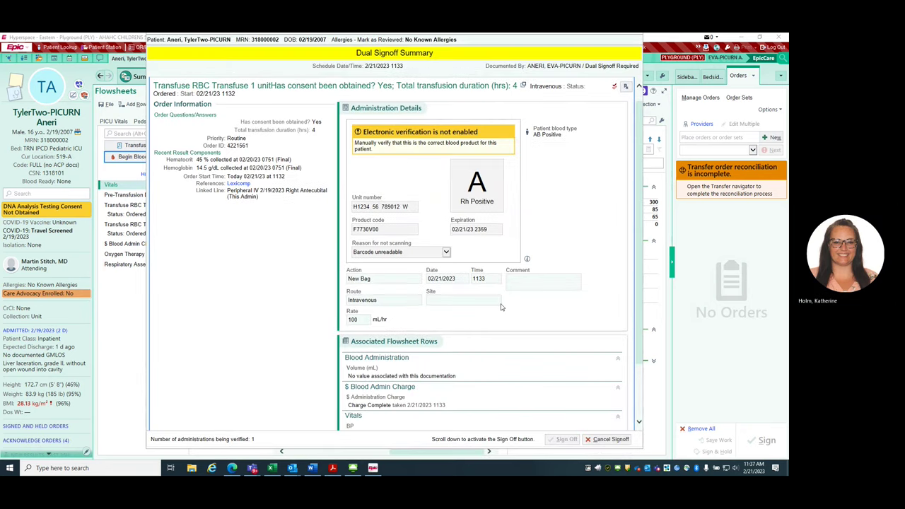
pyautogui.scroll(-3, 560, 361)
pyautogui.scroll(-1, 560, 360)
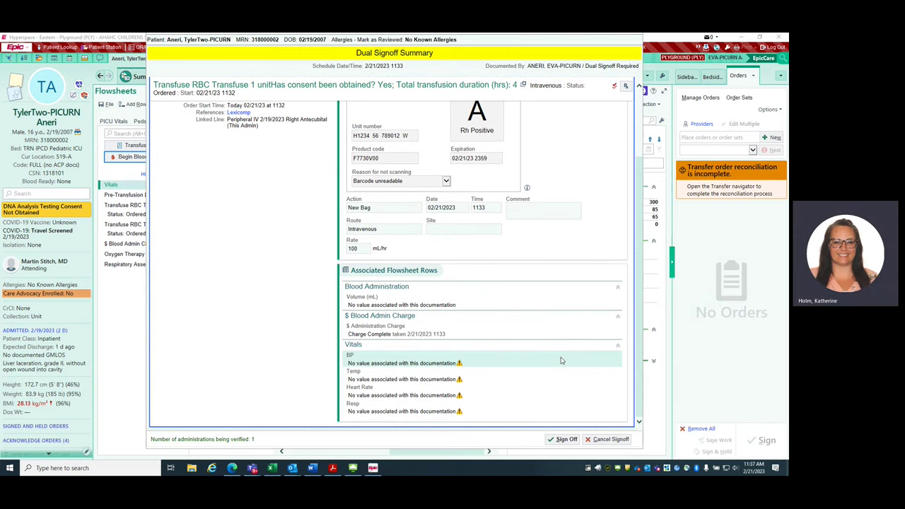
pyautogui.scroll(3, 562, 359)
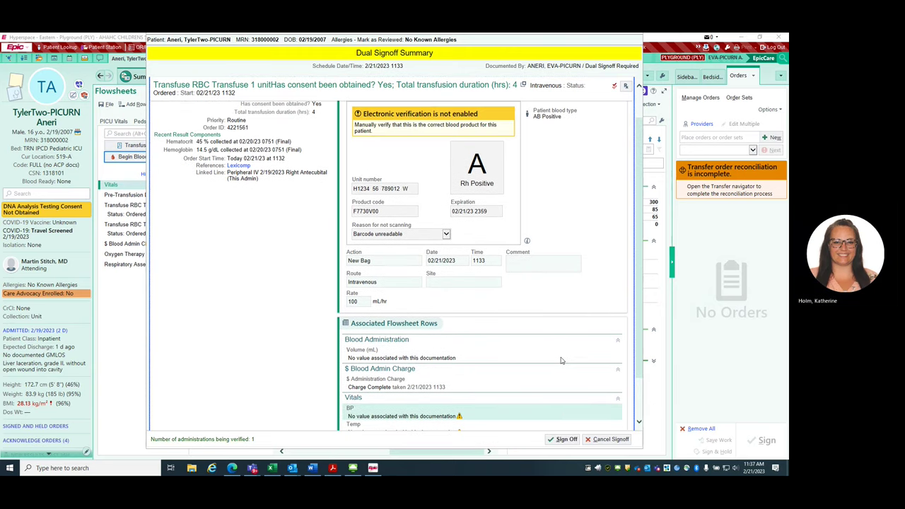
pyautogui.scroll(-3, 562, 384)
# Step: Complete dual signoff with the second nurse's user ID and password
pyautogui.click(563, 439)
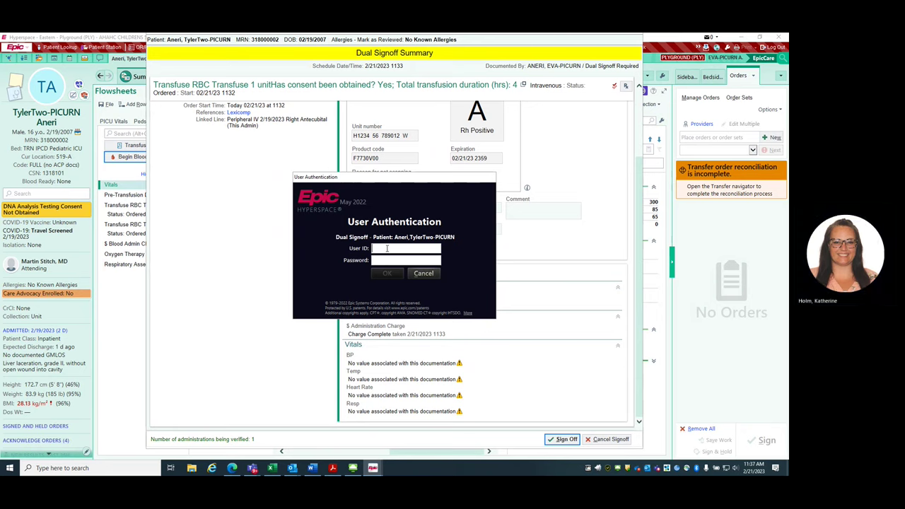
pyautogui.write('picurn02')
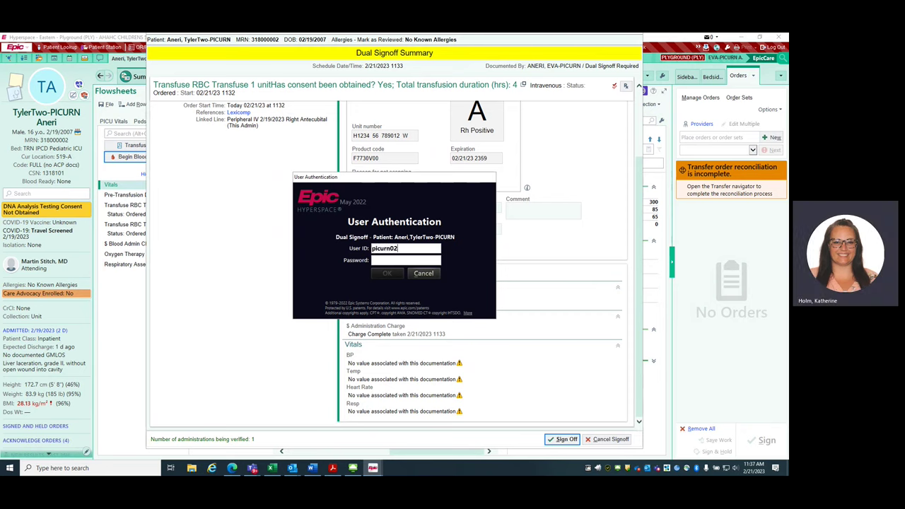
pyautogui.write('******')
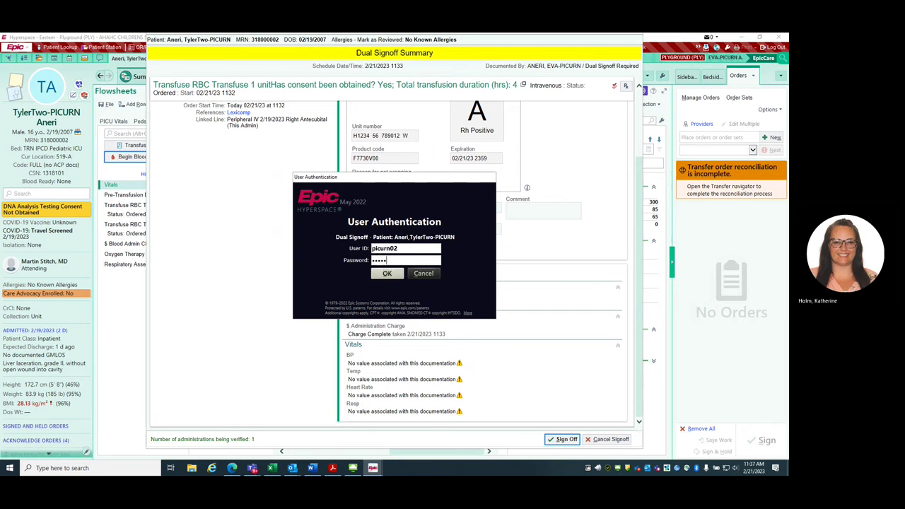
pyautogui.write('**')
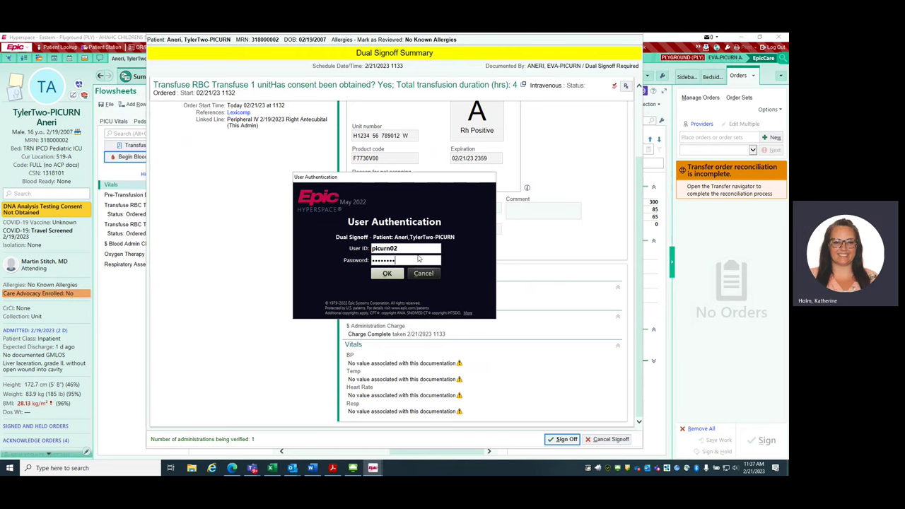
pyautogui.click(387, 273)
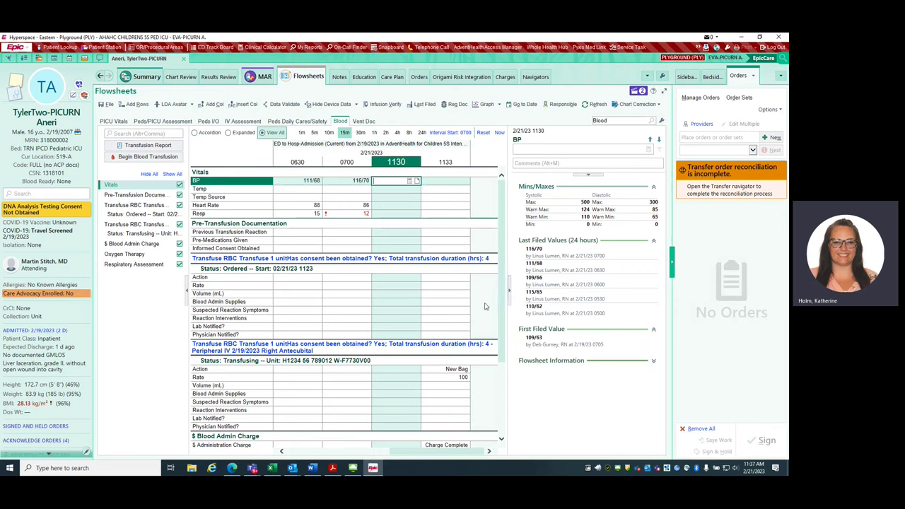
pyautogui.scroll(-5, 485, 306)
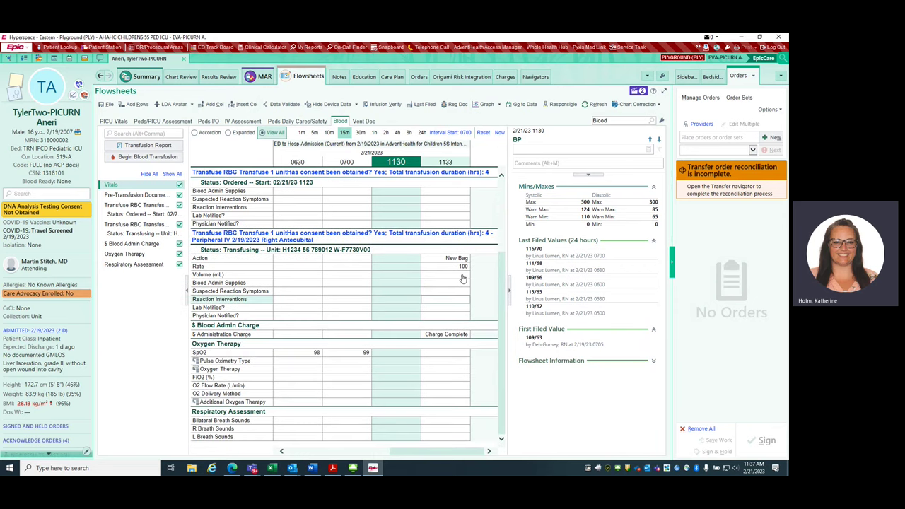
pyautogui.moveTo(462, 271)
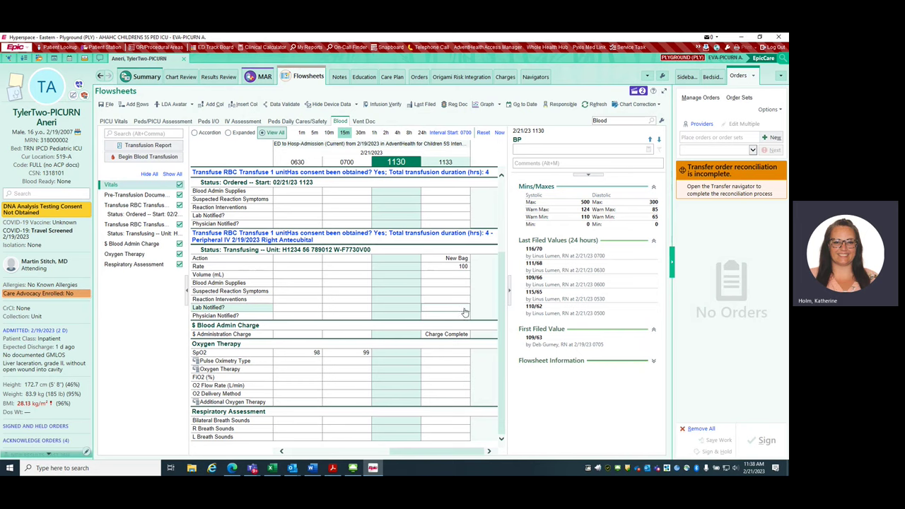
pyautogui.click(241, 106)
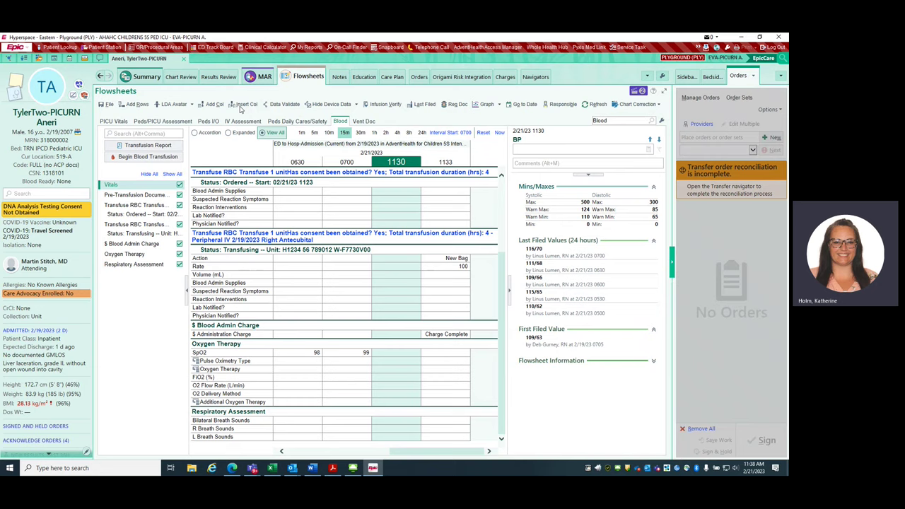
pyautogui.write('1230')
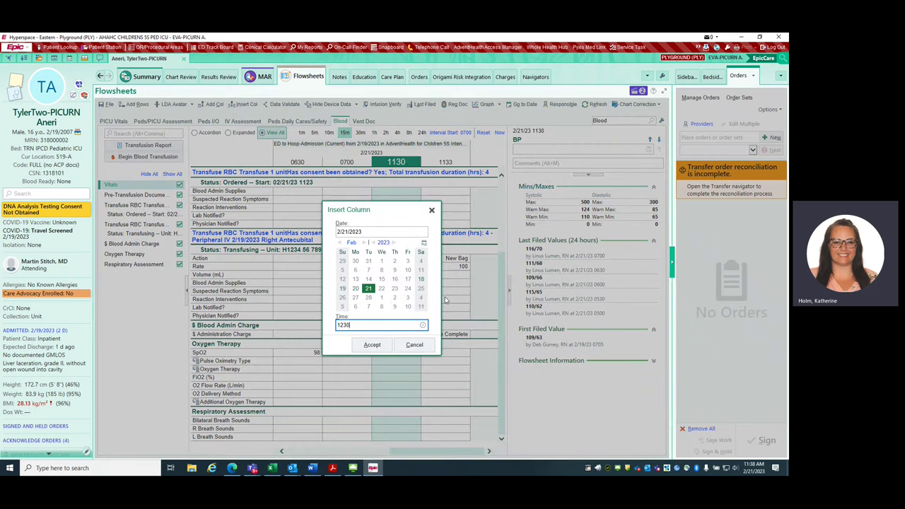
pyautogui.click(371, 345)
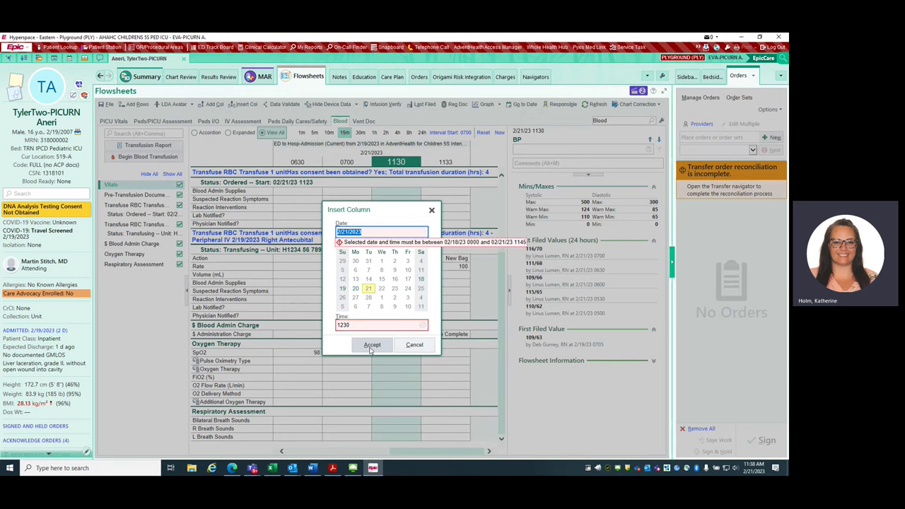
pyautogui.click(414, 345)
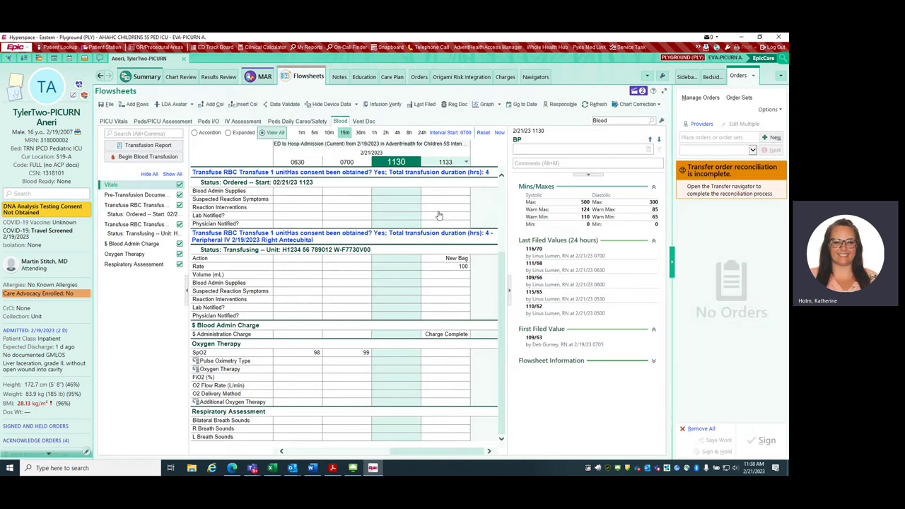
pyautogui.click(430, 274)
# Step: Enter 100 mL as the 1133 volume and keep it over the calculated volume
pyautogui.write('100')
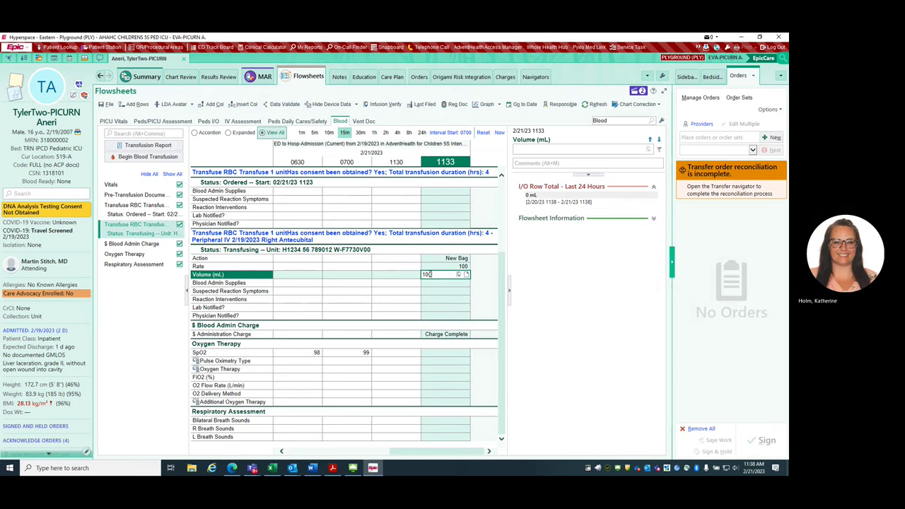
pyautogui.click(107, 104)
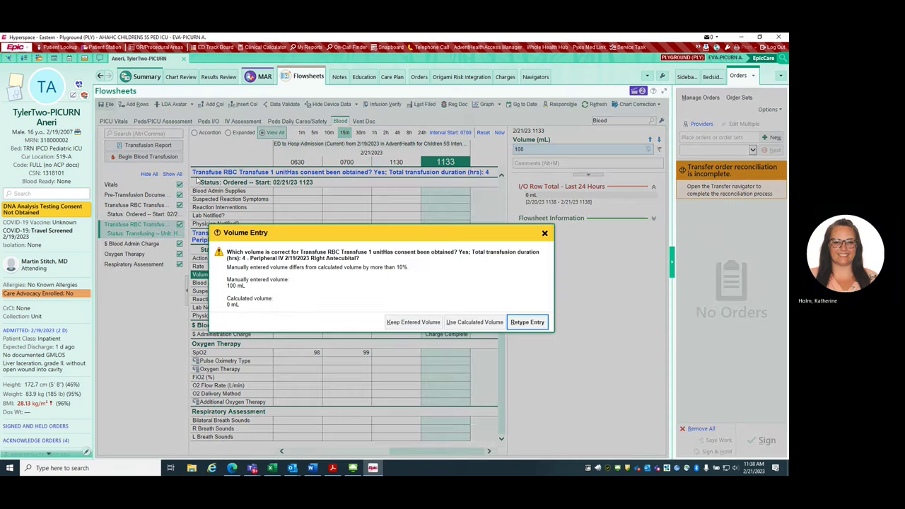
pyautogui.click(413, 323)
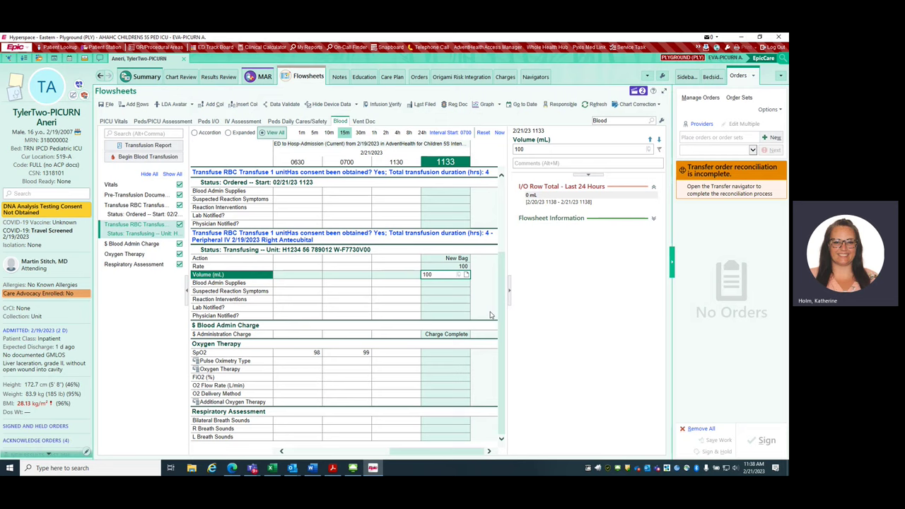
pyautogui.click(461, 278)
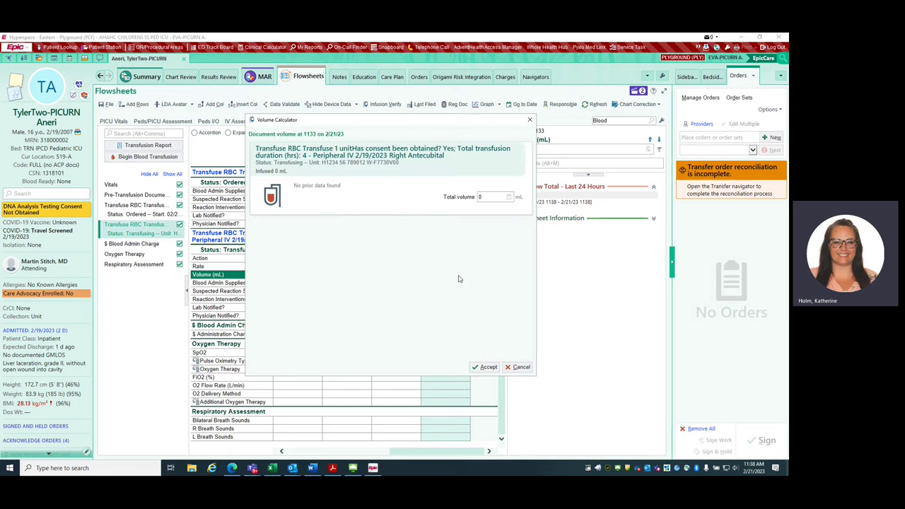
pyautogui.click(518, 367)
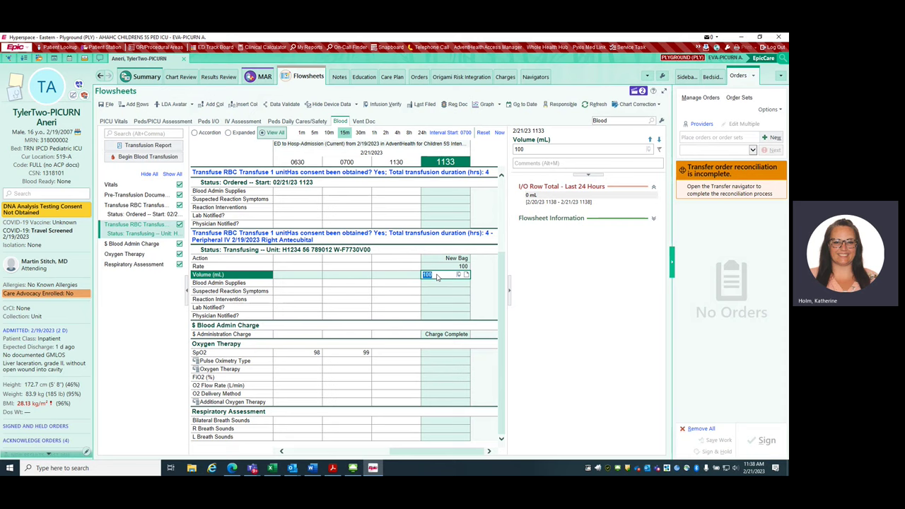
pyautogui.press('BackSpace')
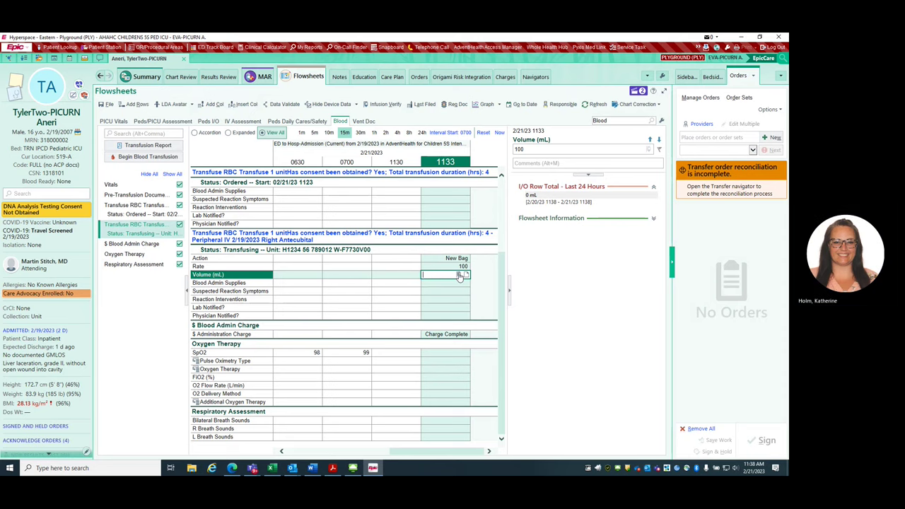
pyautogui.click(460, 275)
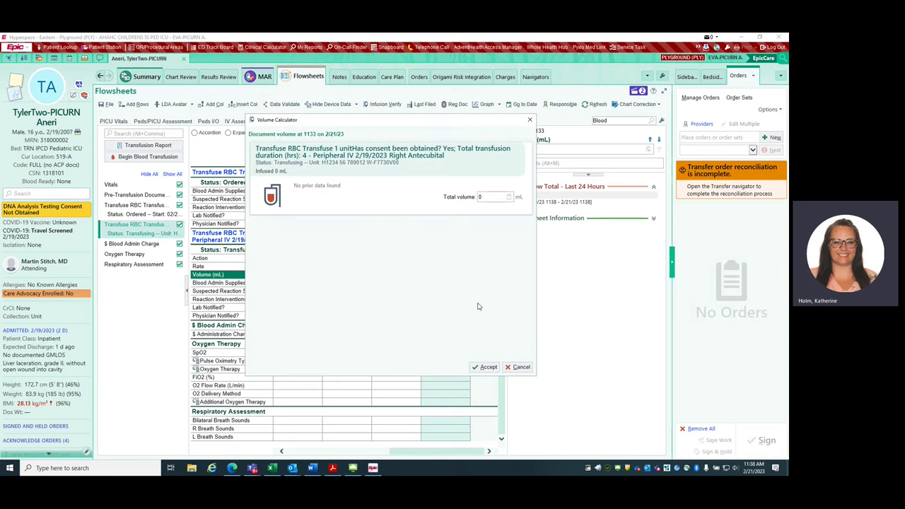
pyautogui.click(520, 368)
pyautogui.click(451, 292)
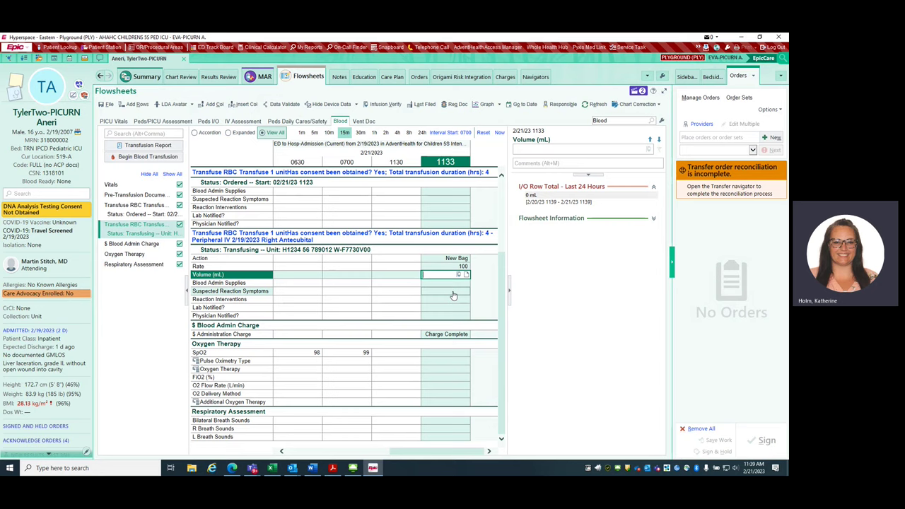
pyautogui.click(450, 275)
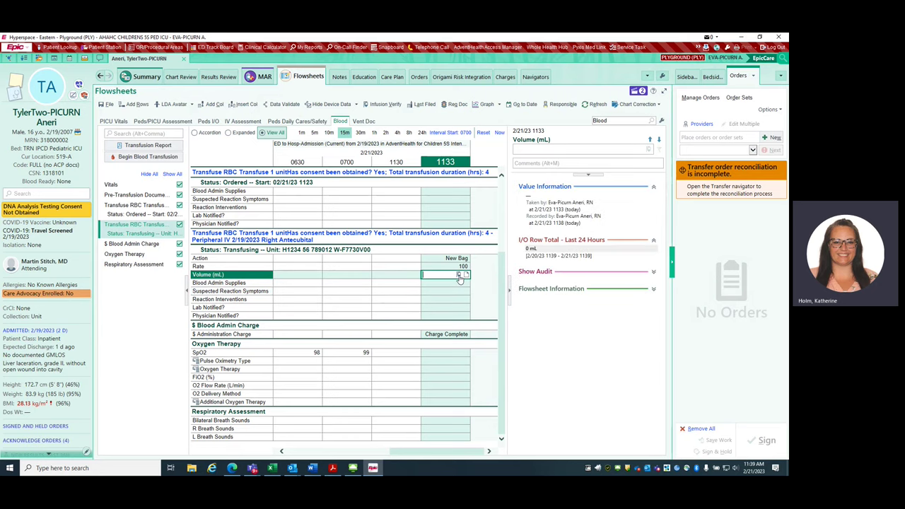
pyautogui.click(459, 275)
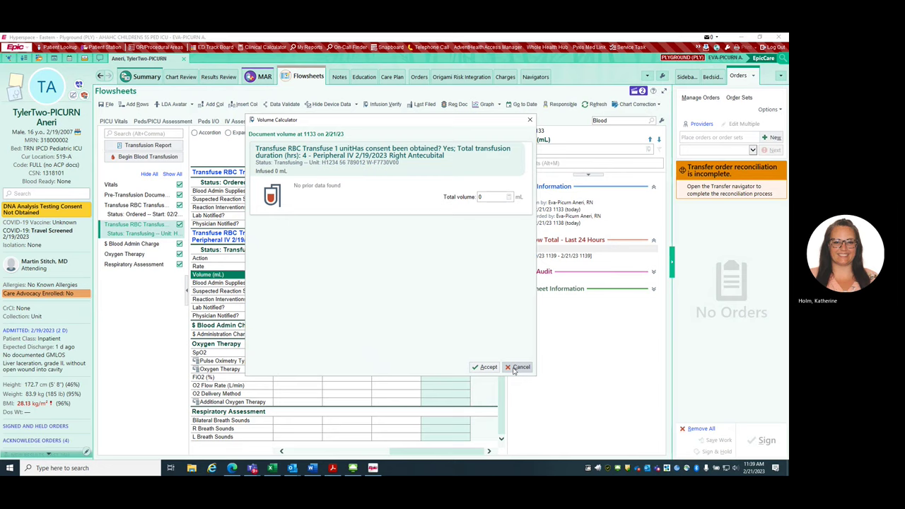
pyautogui.click(488, 368)
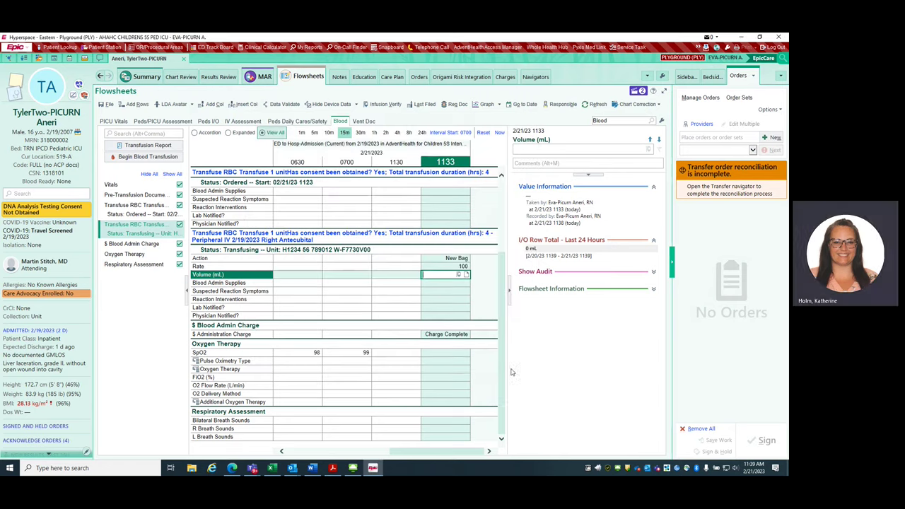
pyautogui.click(431, 281)
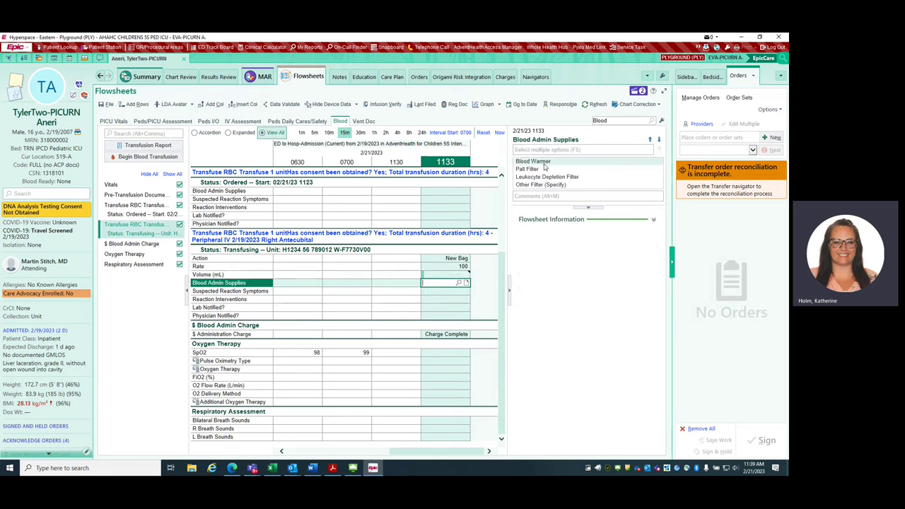
pyautogui.click(437, 292)
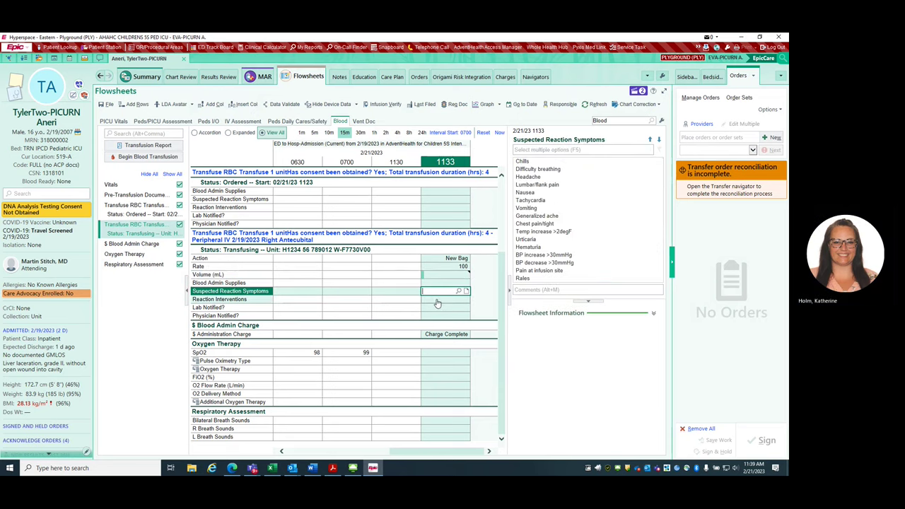
pyautogui.click(437, 301)
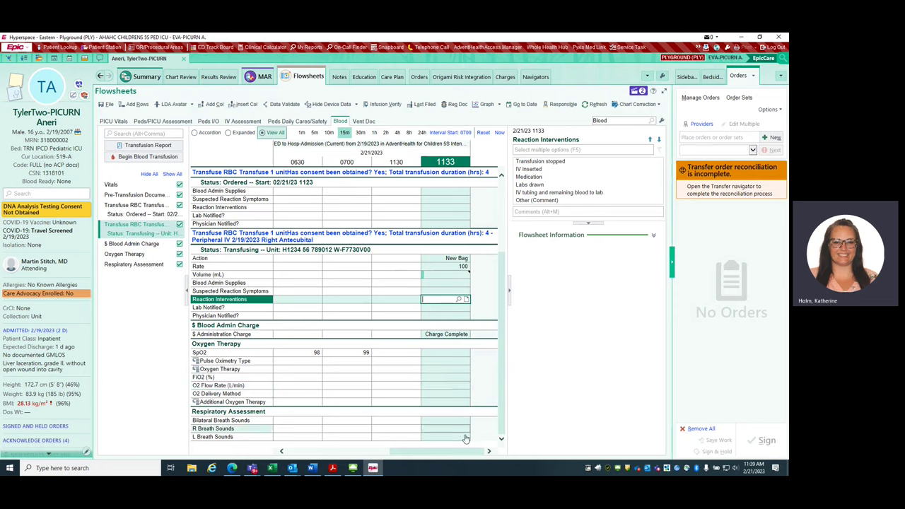
pyautogui.scroll(1, 450, 410)
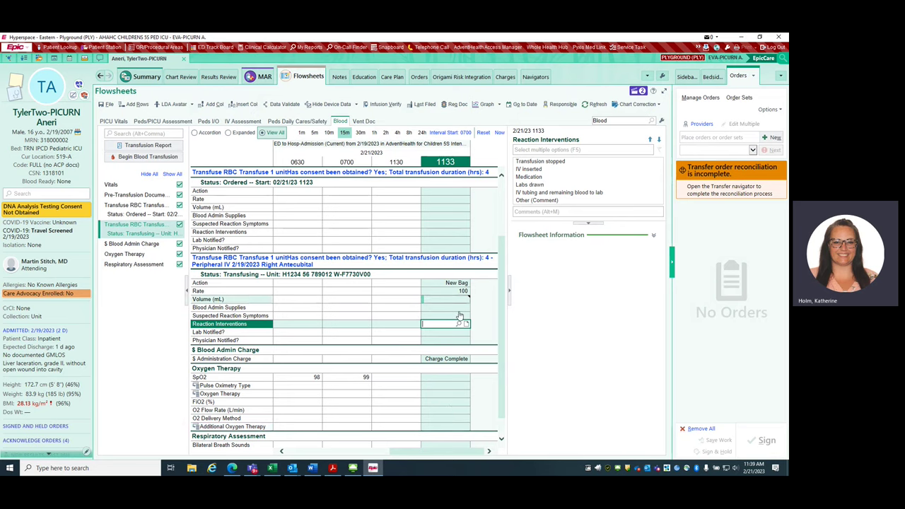
pyautogui.scroll(3, 463, 403)
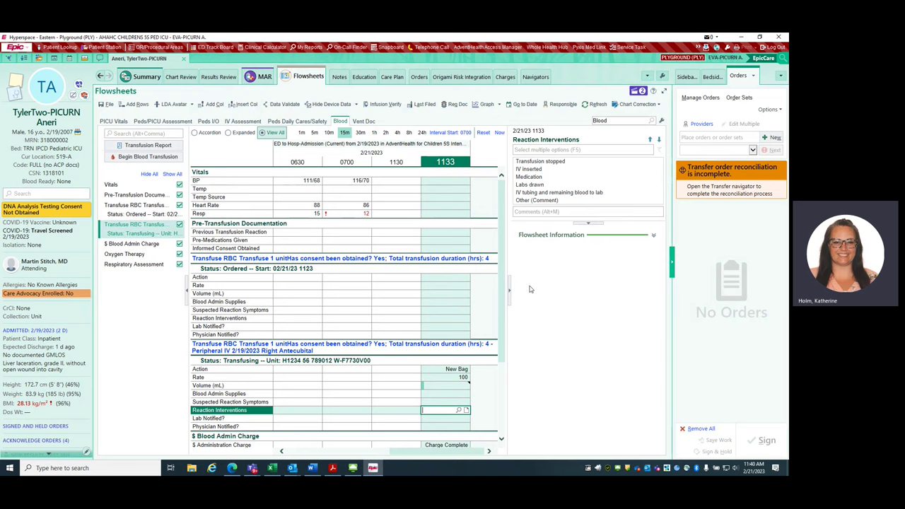
pyautogui.click(377, 233)
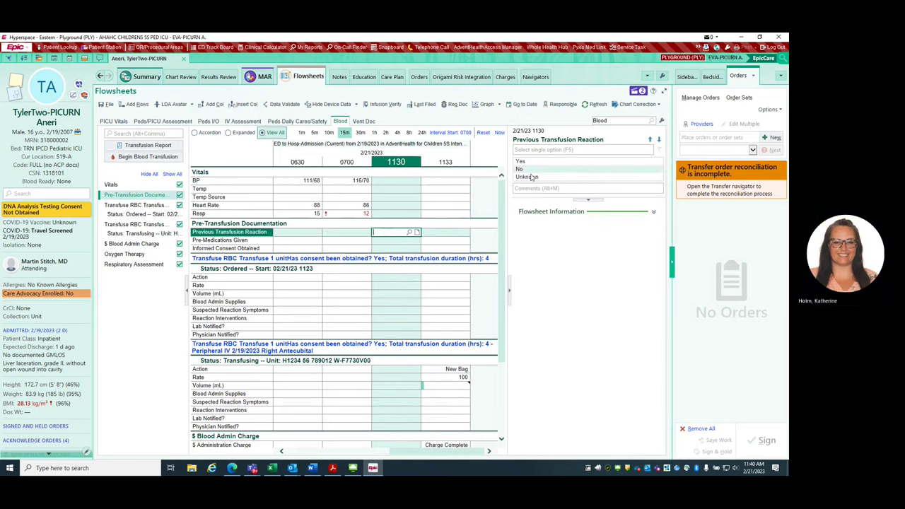
pyautogui.click(386, 240)
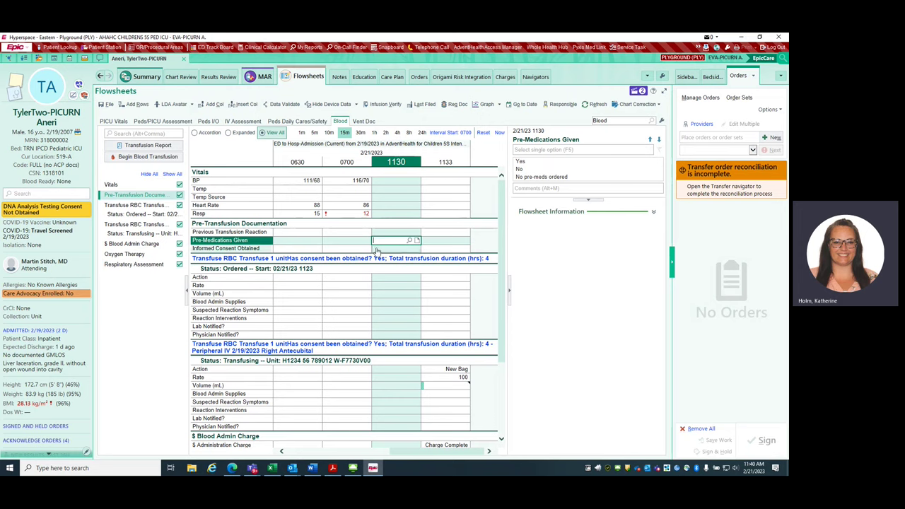
pyautogui.click(418, 249)
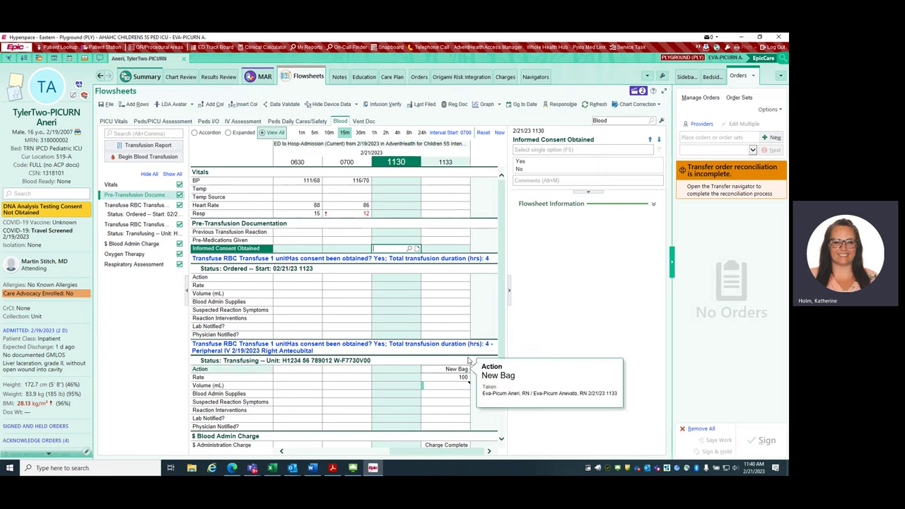
pyautogui.scroll(-1, 482, 364)
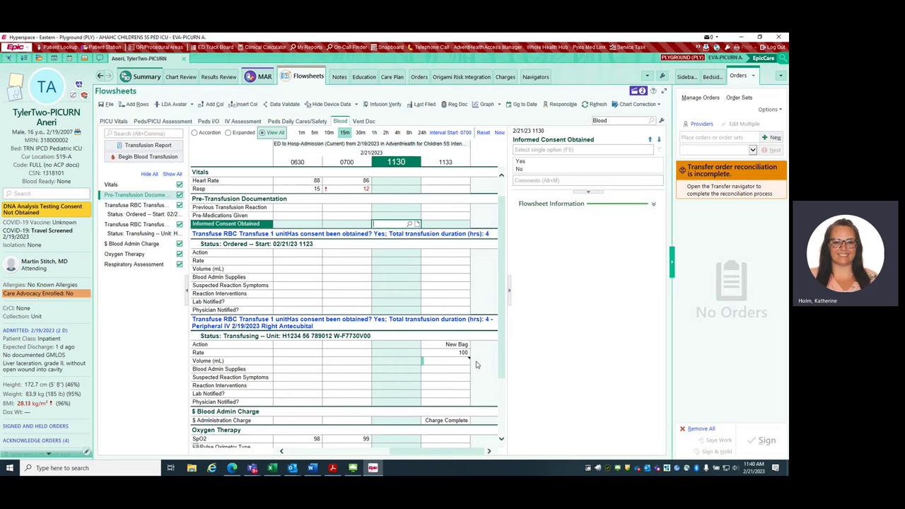
pyautogui.scroll(-1, 423, 382)
pyautogui.scroll(-1, 459, 385)
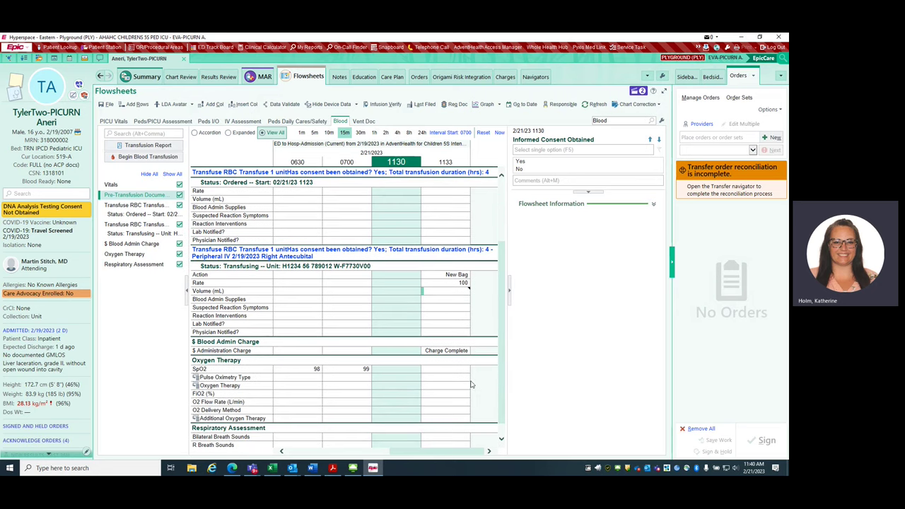
pyautogui.scroll(-1, 468, 383)
pyautogui.scroll(2, 469, 383)
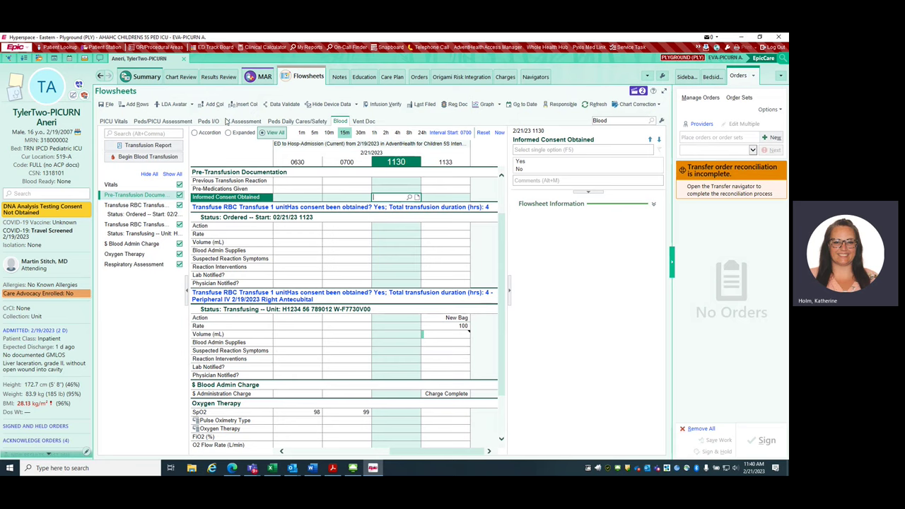
pyautogui.click(245, 104)
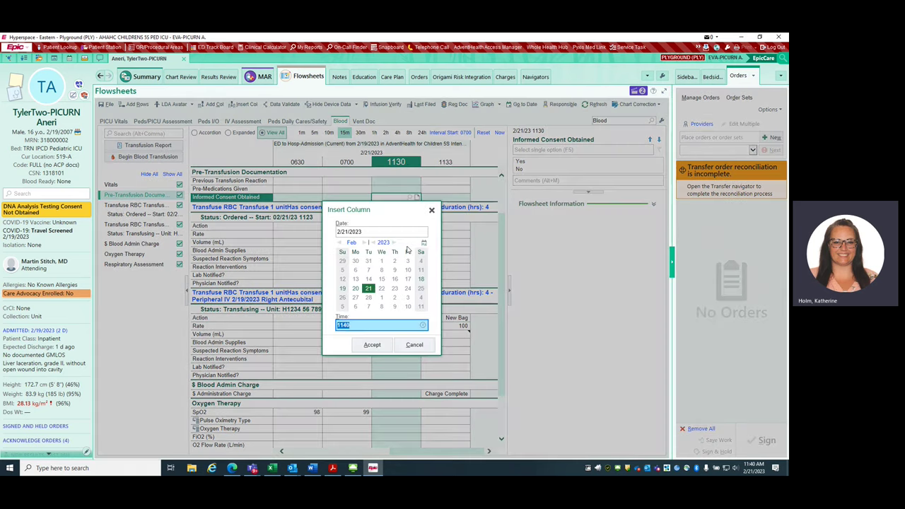
# Step: Insert an 1140 column and set its transfusion action to Stopped
pyautogui.click(373, 345)
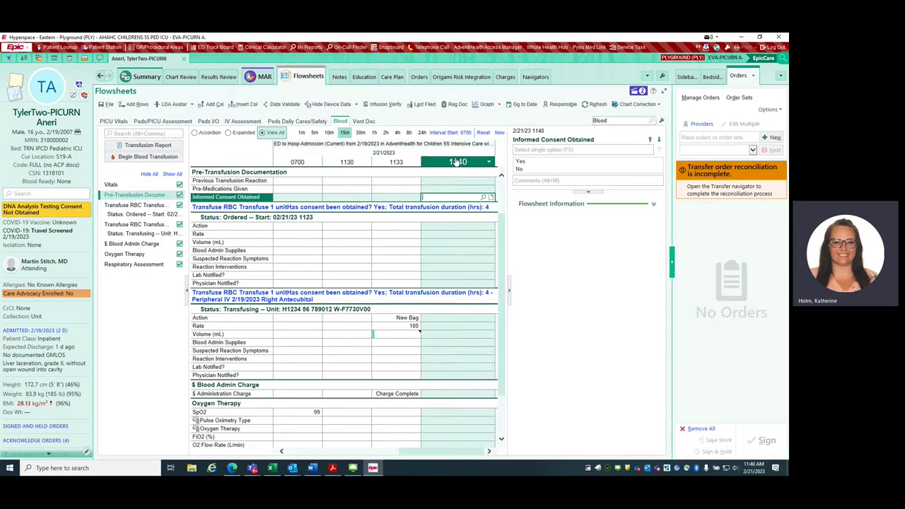
pyautogui.click(432, 318)
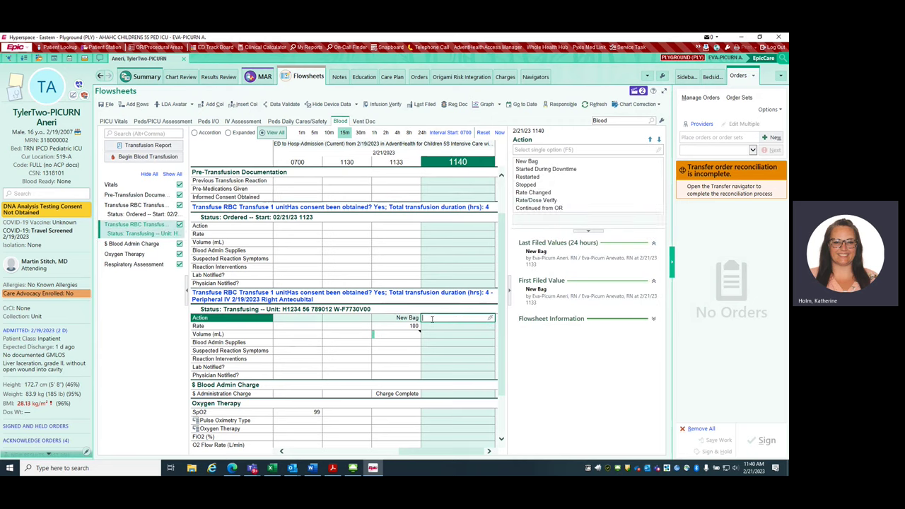
pyautogui.click(531, 186)
pyautogui.click(531, 186)
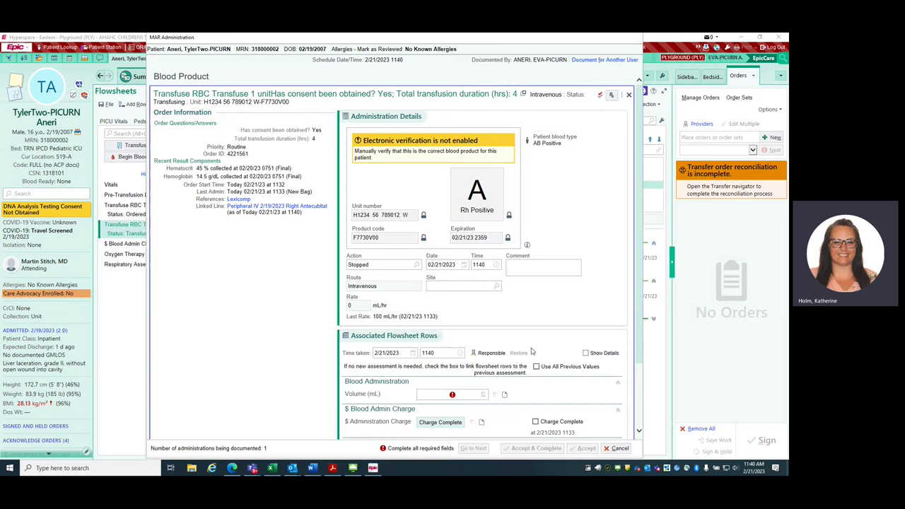
# Step: Enter 0 mL as the administered volume and keep the entered value
pyautogui.scroll(-3, 527, 280)
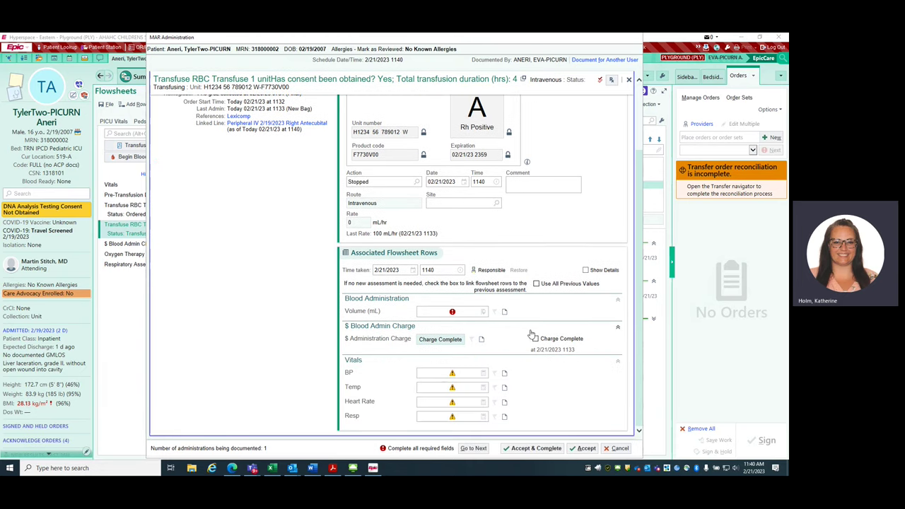
pyautogui.click(442, 312)
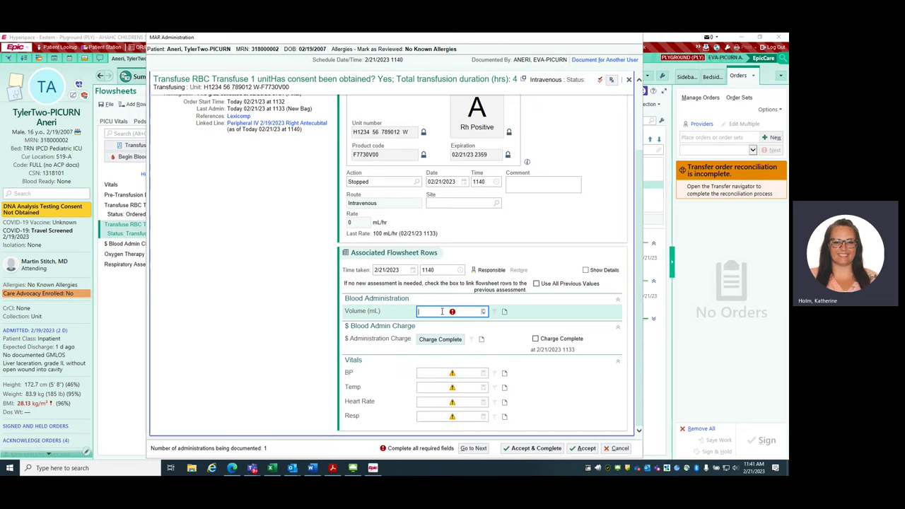
pyautogui.write('0')
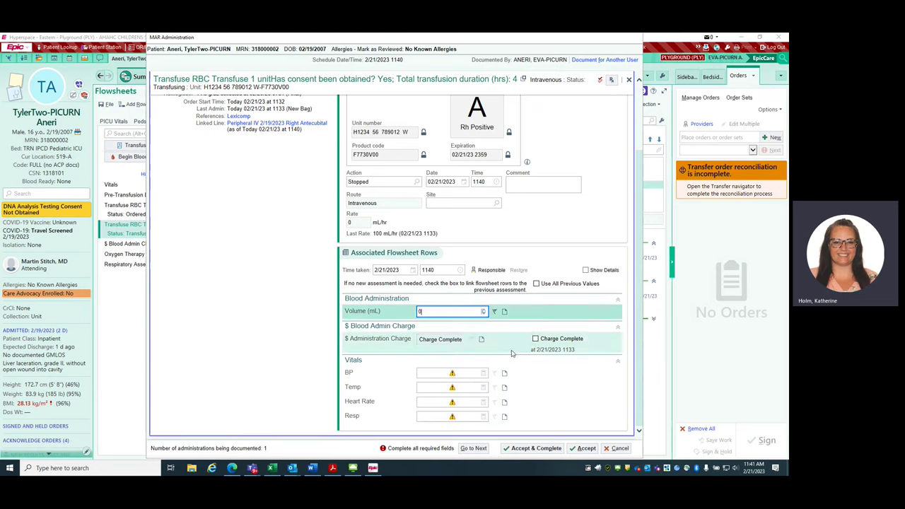
pyautogui.click(469, 375)
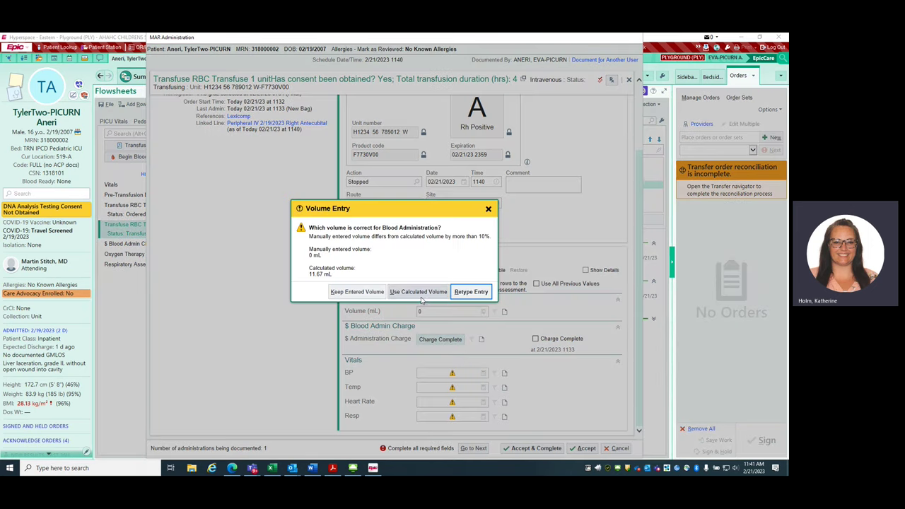
pyautogui.click(357, 292)
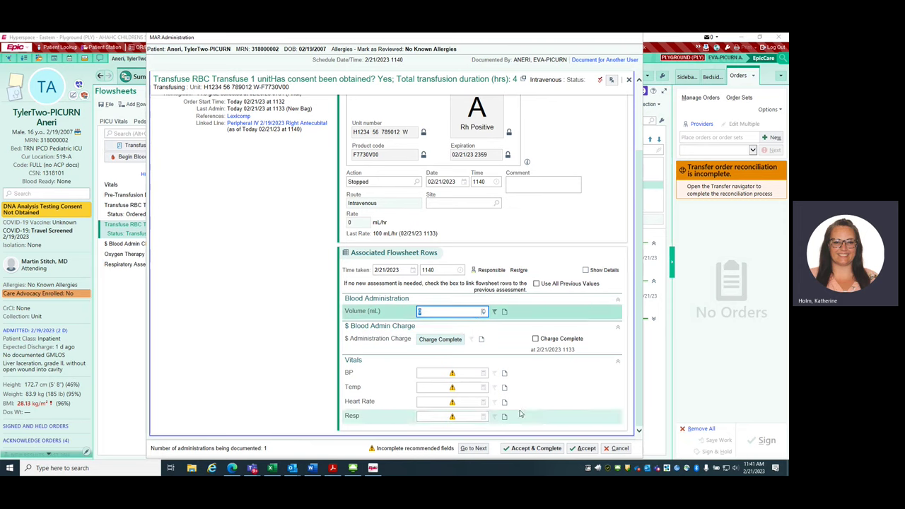
# Step: Record BP 100/60, temperature 39, heart rate 120 and respirations 20, then accept
pyautogui.click(445, 375)
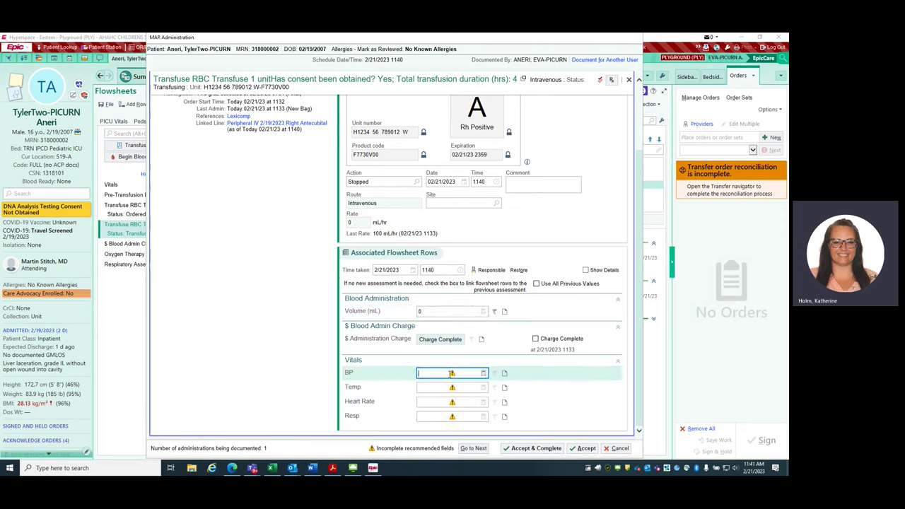
pyautogui.write('100/60')
pyautogui.click(471, 388)
pyautogui.write('39')
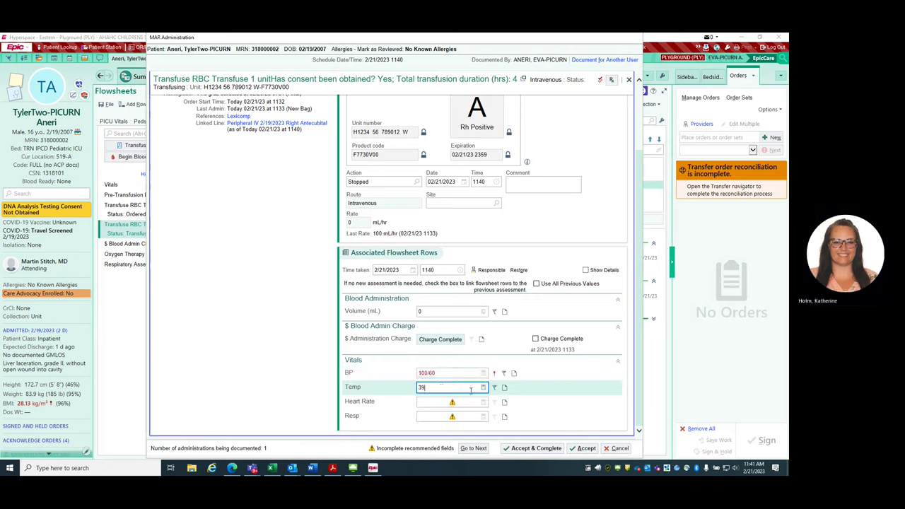
pyautogui.click(439, 403)
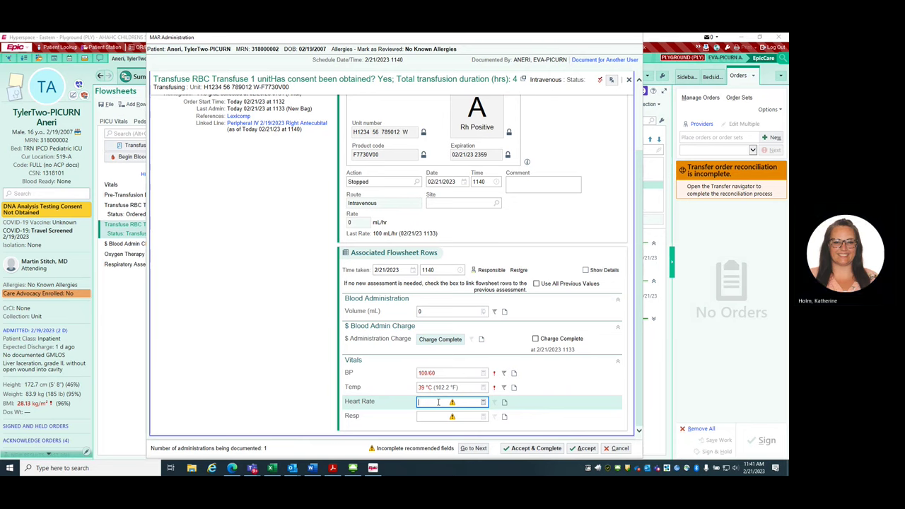
pyautogui.write('120')
pyautogui.click(435, 417)
pyautogui.write('20')
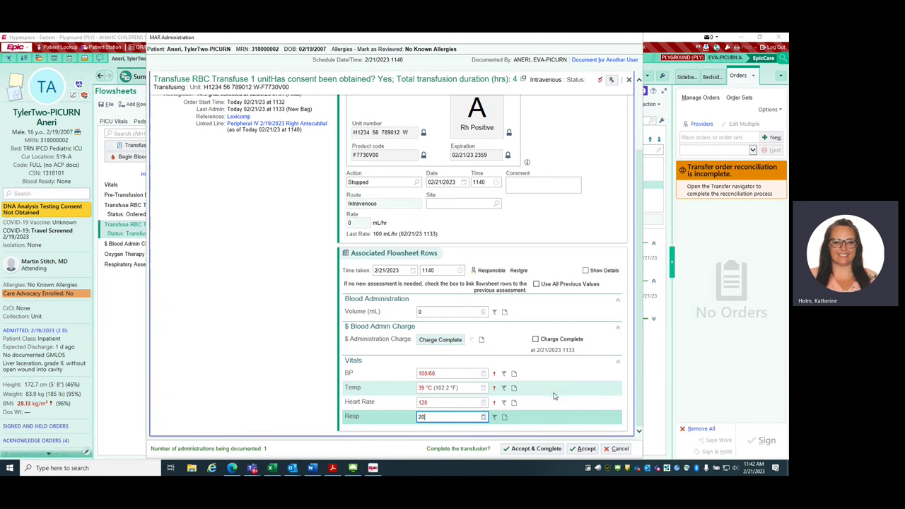
pyautogui.click(535, 449)
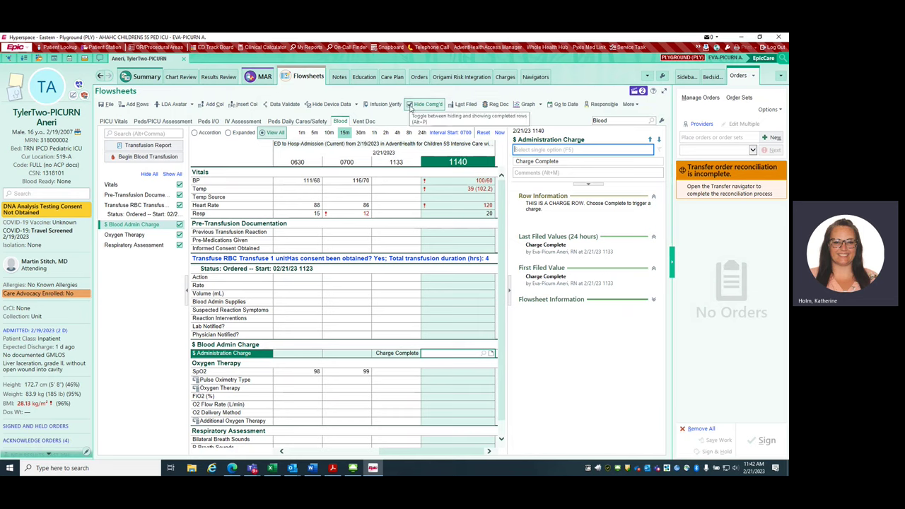
# Step: Reveal the completed Transfuse RBC rows in the Blood flowsheet and select the transfusion volume entry
pyautogui.click(409, 105)
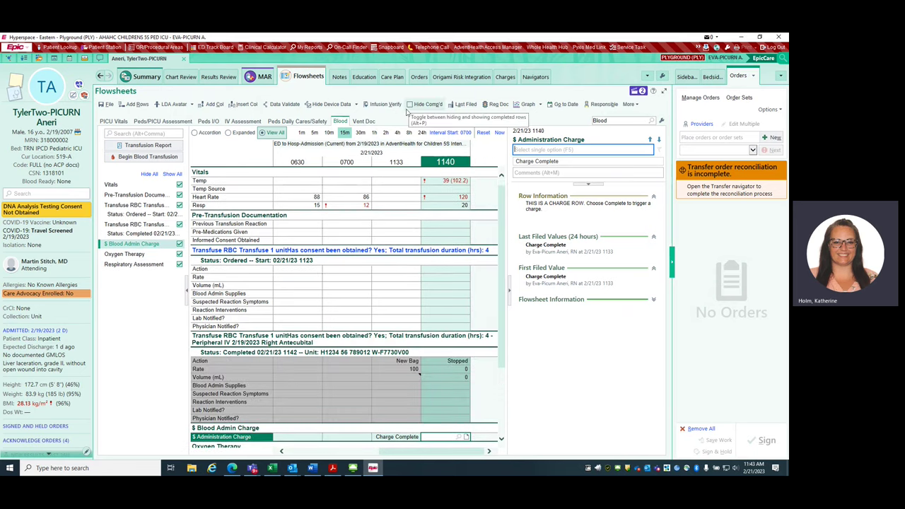
pyautogui.scroll(-3, 488, 320)
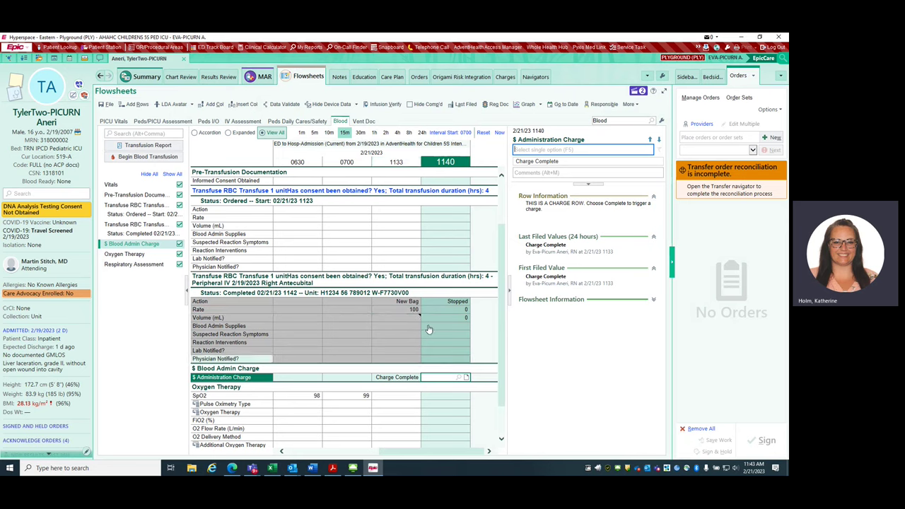
pyautogui.moveTo(447, 326)
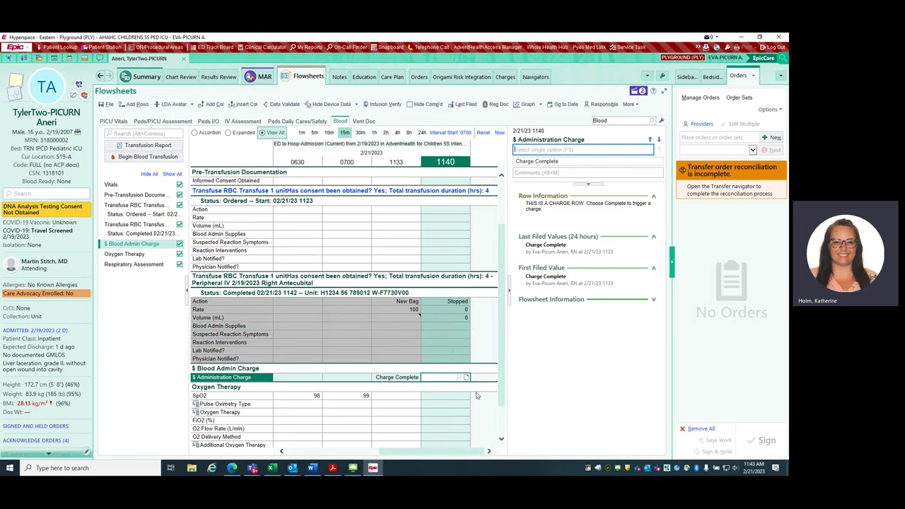
pyautogui.click(400, 318)
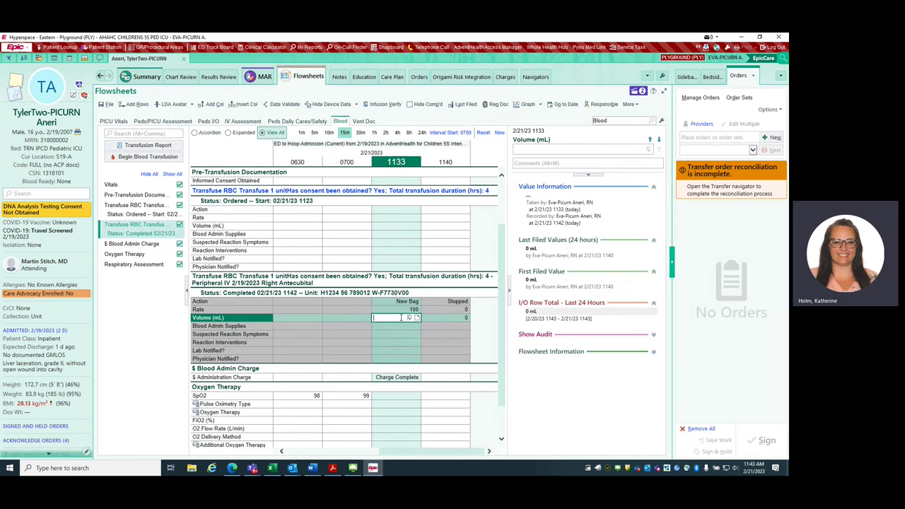
# Step: Change the 1140 transfusion volume to 100 mL, reactivating the rows and keeping it over 11.67 mL
pyautogui.click(441, 319)
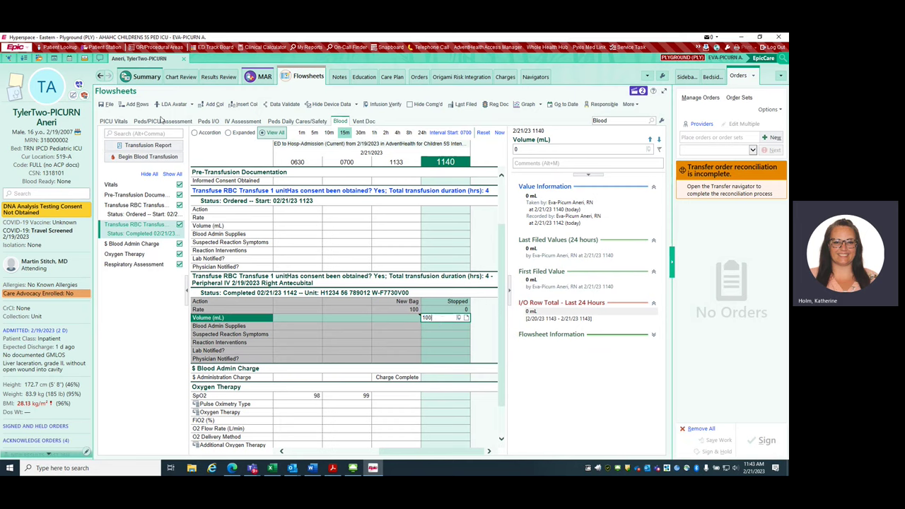
pyautogui.write('100')
pyautogui.click(108, 105)
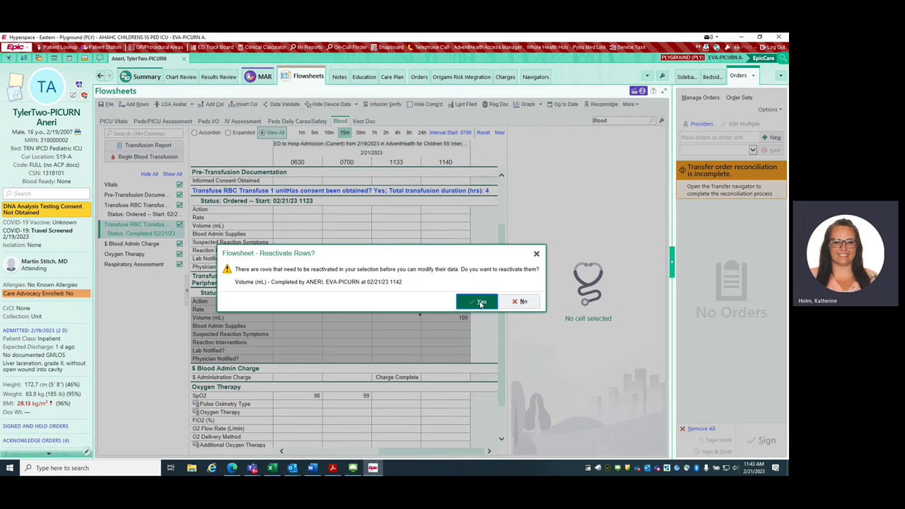
pyautogui.click(480, 302)
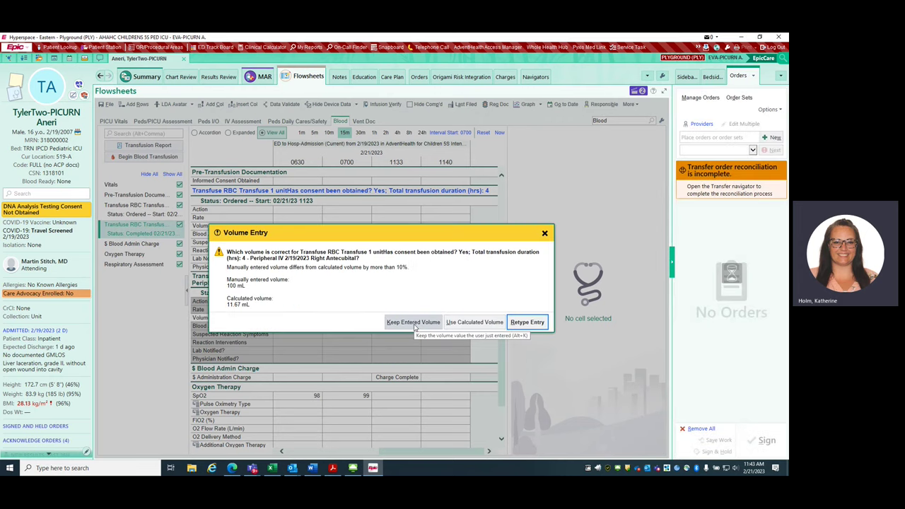
pyautogui.click(414, 323)
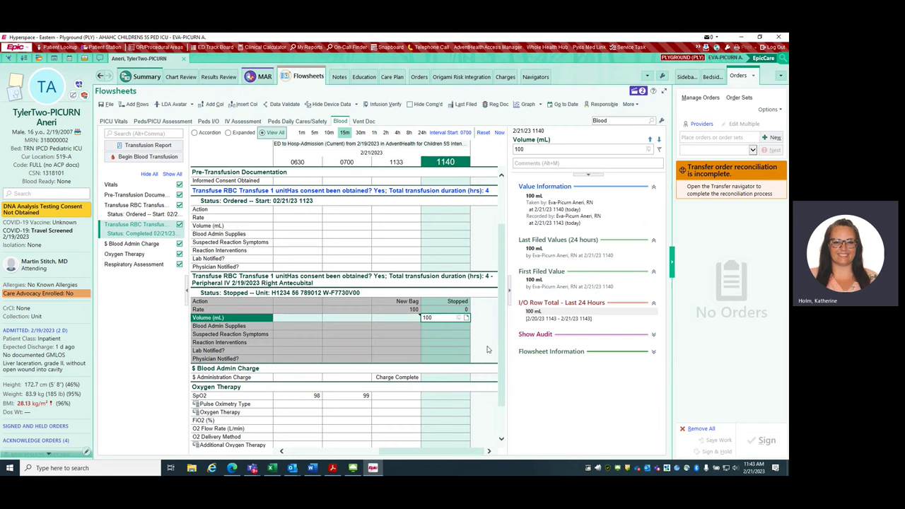
# Step: Complete the stopped RBC transfusion at 02/21/23 1144 and verify it by toggling Hide Comp'd
pyautogui.rightClick(292, 286)
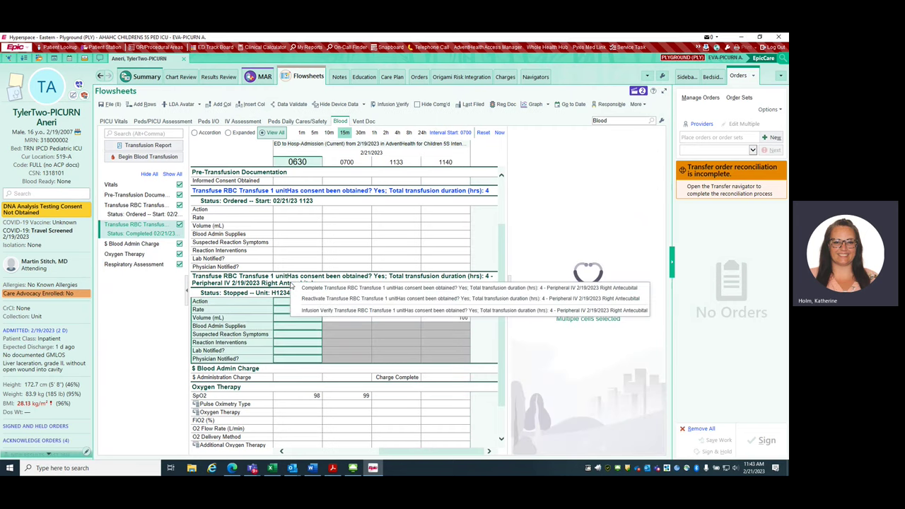
pyautogui.click(508, 289)
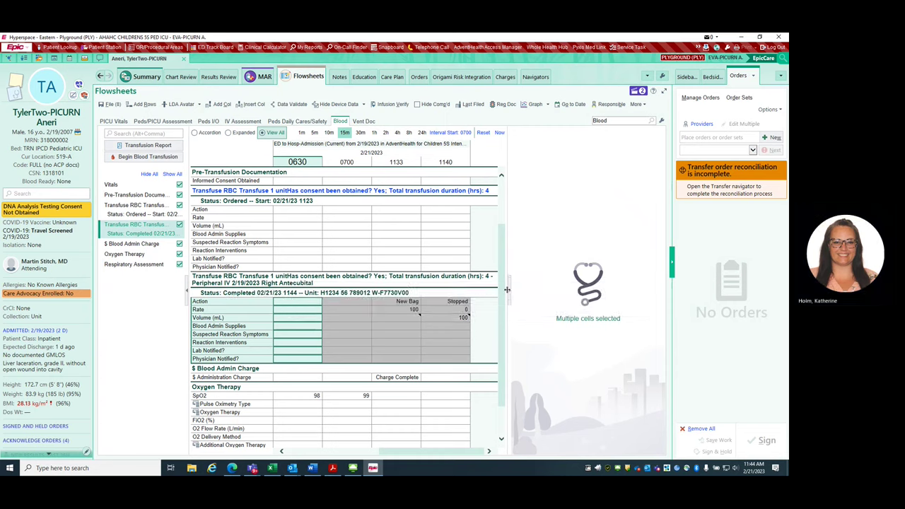
pyautogui.click(417, 106)
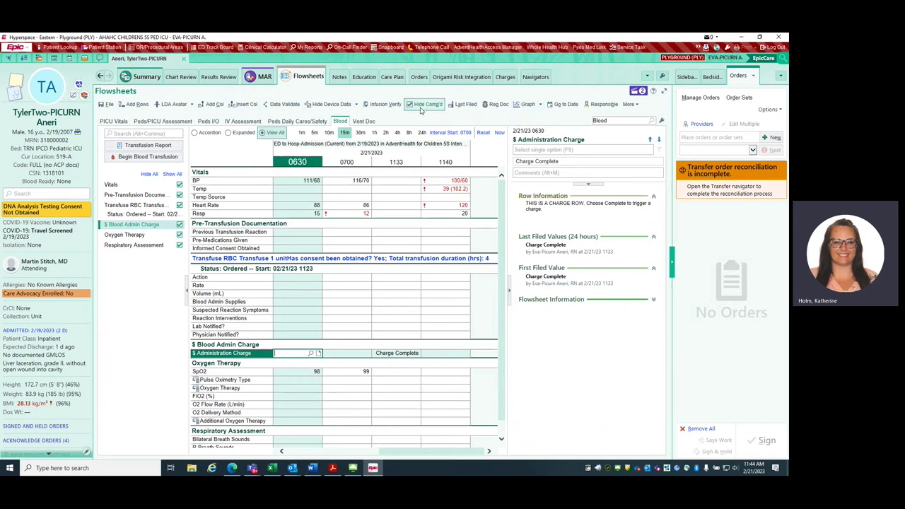
pyautogui.click(411, 106)
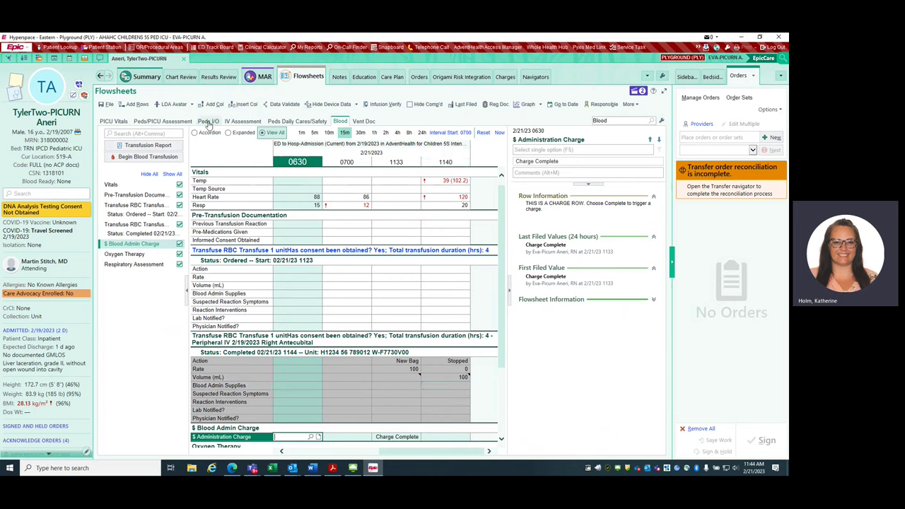
pyautogui.click(208, 121)
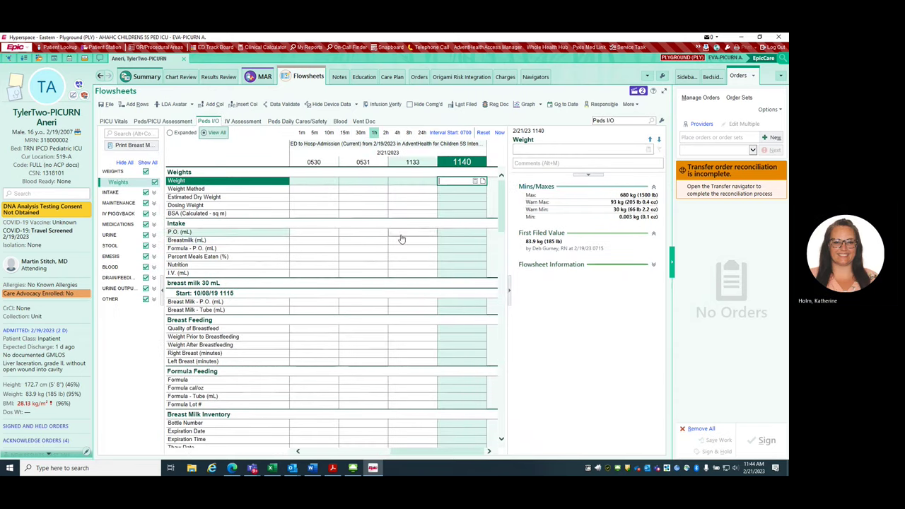
# Step: Scroll the Peds I/O flowsheet down to the Transfuse RBC section
pyautogui.scroll(-5, 403, 238)
pyautogui.scroll(-2, 403, 239)
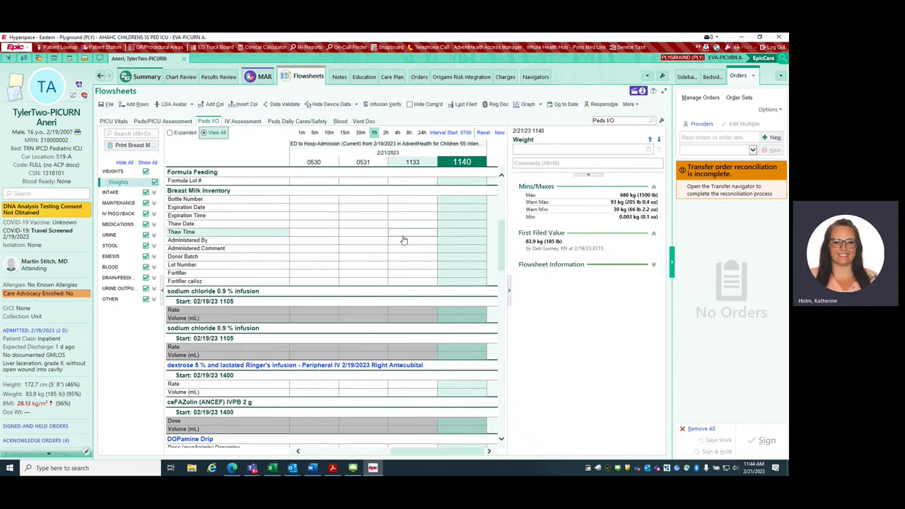
pyautogui.scroll(-2, 403, 241)
pyautogui.scroll(-8, 404, 240)
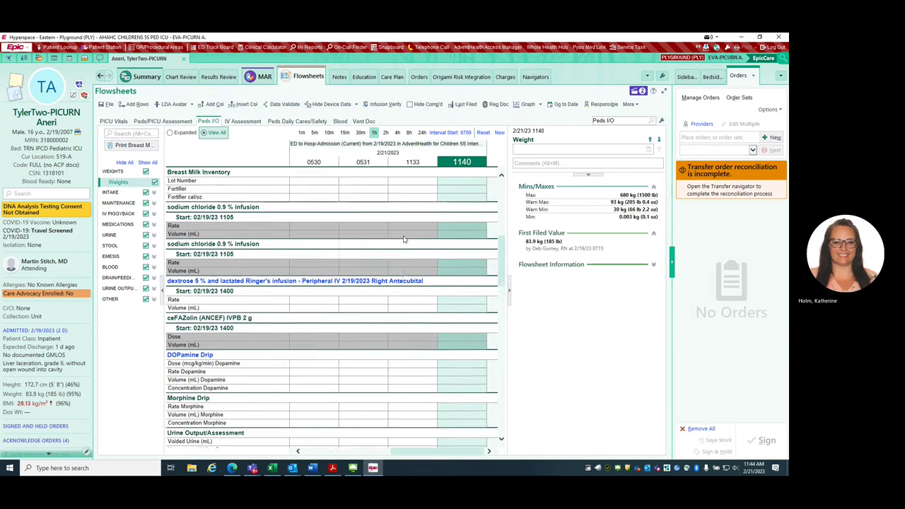
pyautogui.scroll(-10, 406, 242)
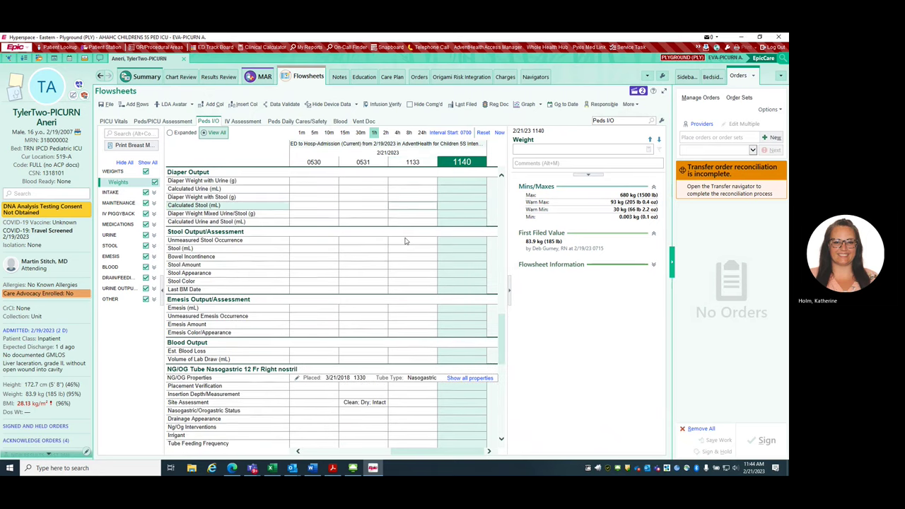
pyautogui.scroll(-3, 406, 243)
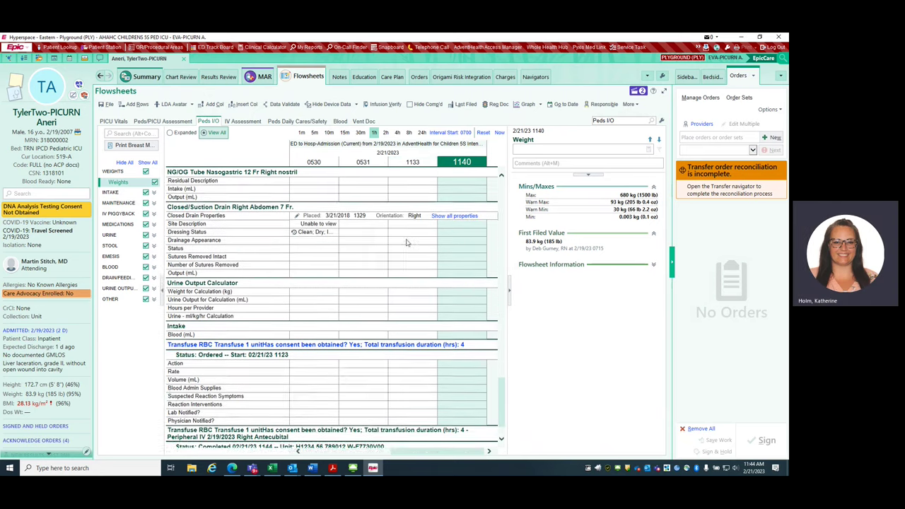
pyautogui.scroll(-2, 406, 243)
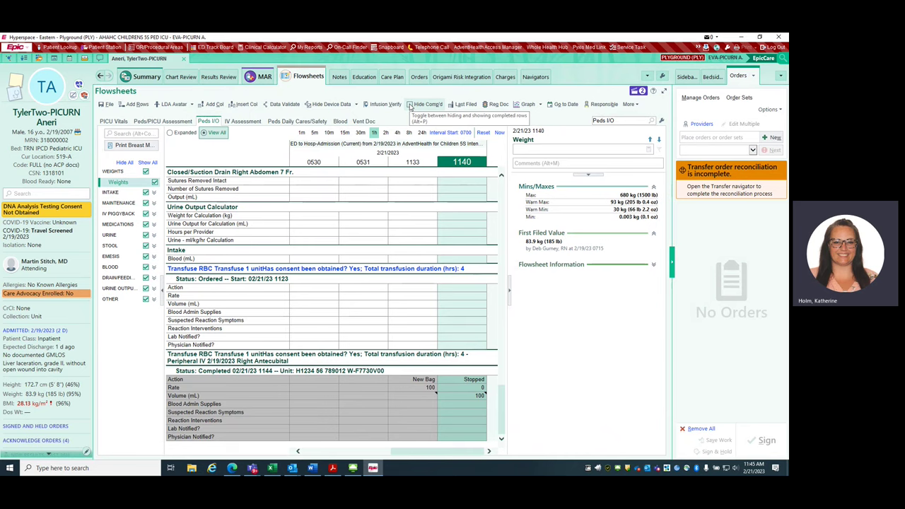
# Step: Toggle Hide Comp'd to confirm the completed transfusion's New Bag rate 100, Stopped 0, and 100 mL volume
pyautogui.click(410, 107)
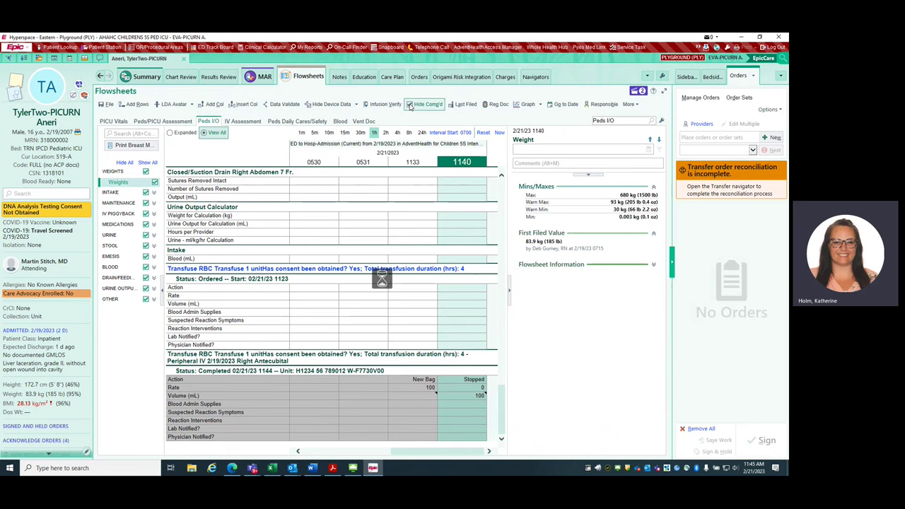
pyautogui.scroll(-10, 382, 306)
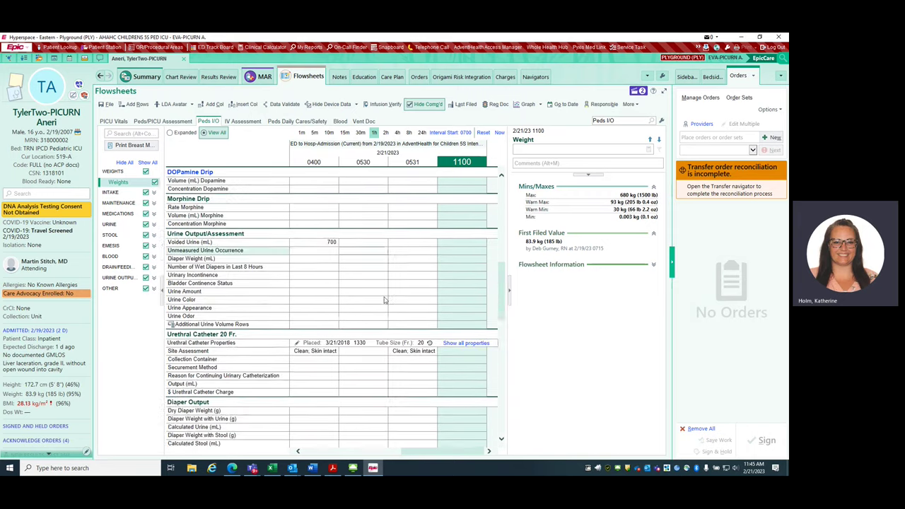
pyautogui.scroll(-6, 385, 302)
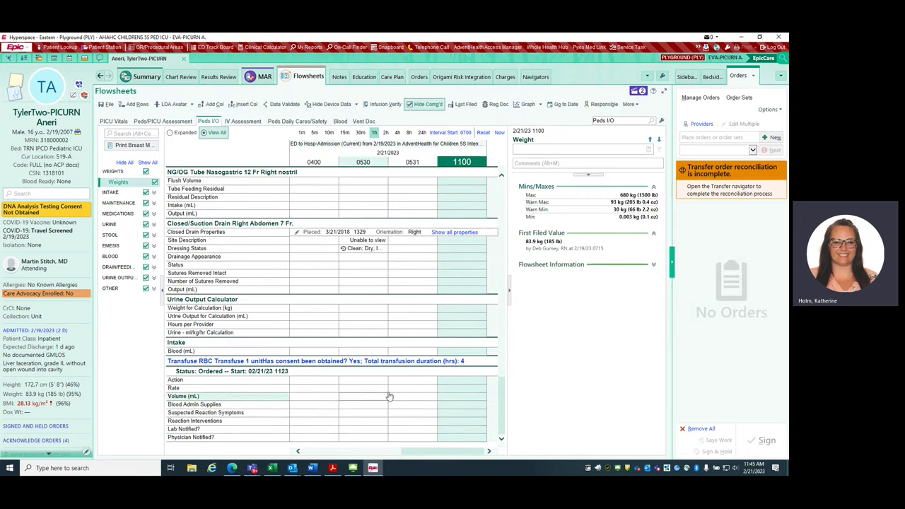
pyautogui.click(415, 106)
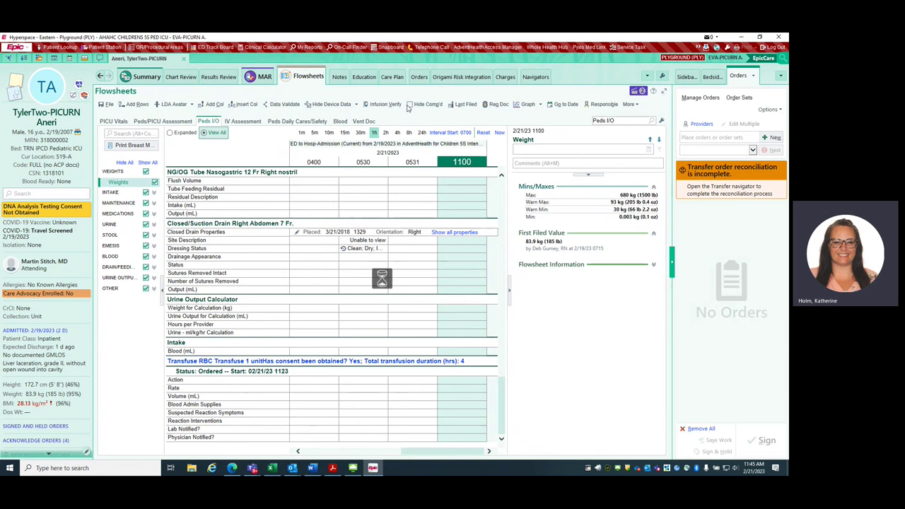
pyautogui.scroll(-10, 410, 212)
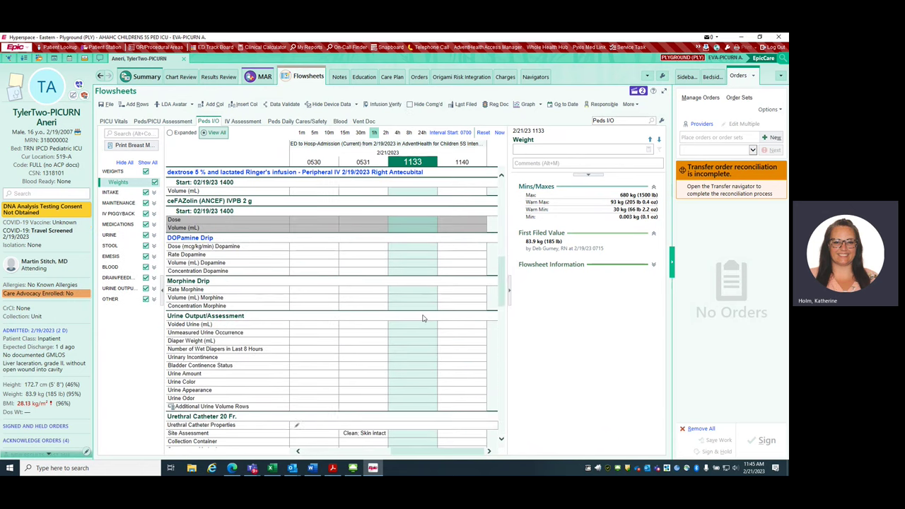
pyautogui.scroll(-4, 423, 320)
pyautogui.scroll(8, 423, 320)
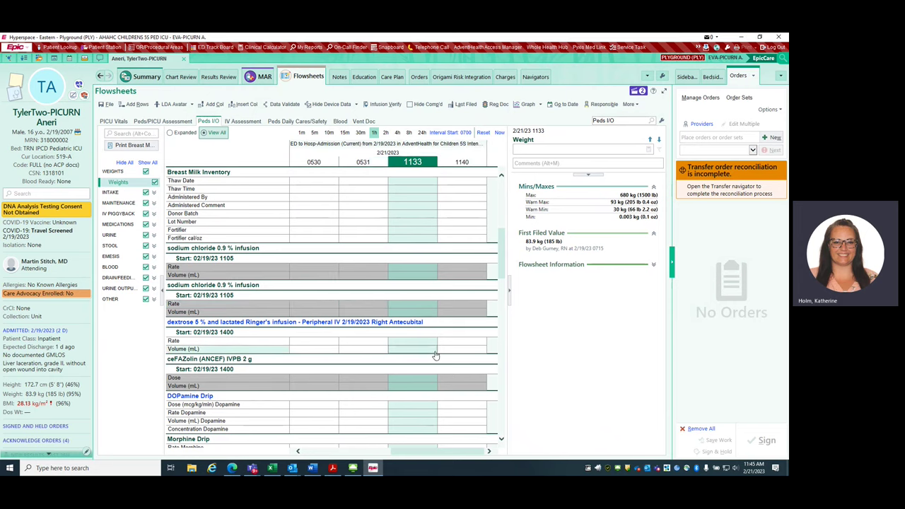
pyautogui.scroll(-4, 435, 355)
pyautogui.scroll(-5, 436, 355)
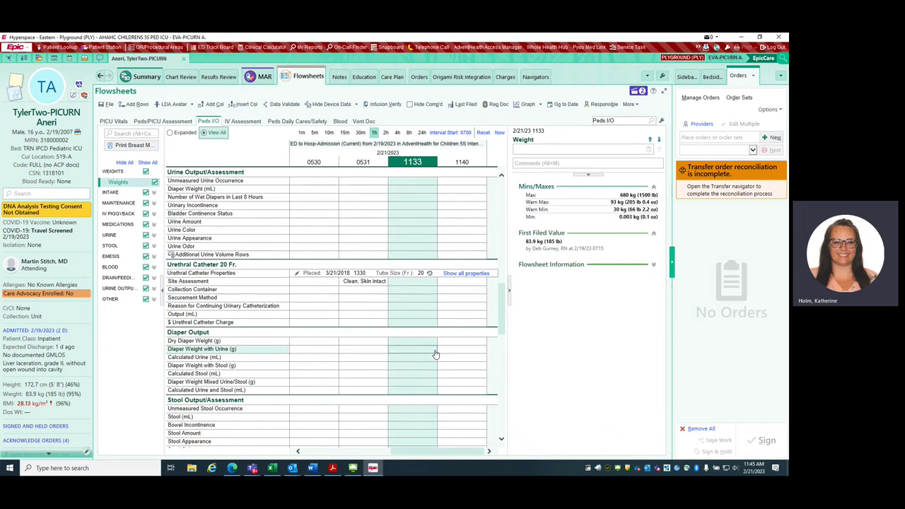
pyautogui.scroll(-12, 436, 355)
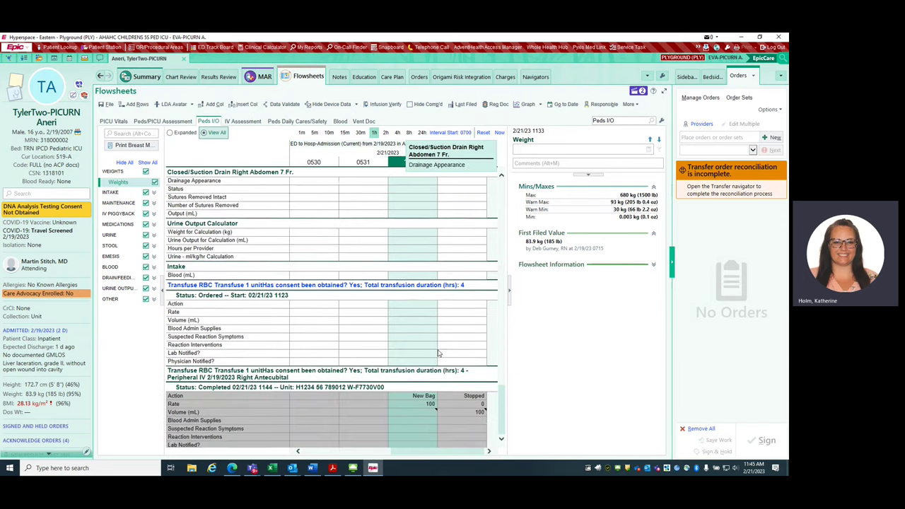
pyautogui.scroll(-1, 439, 353)
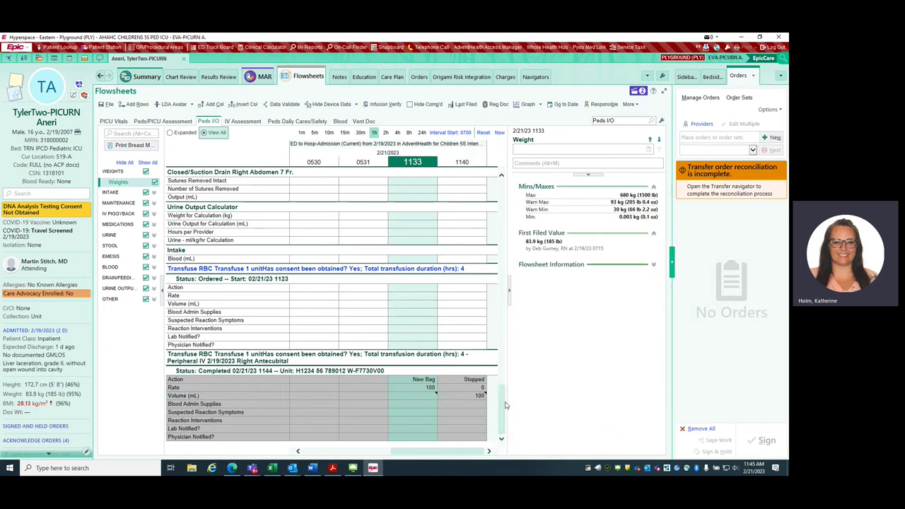
pyautogui.click(452, 405)
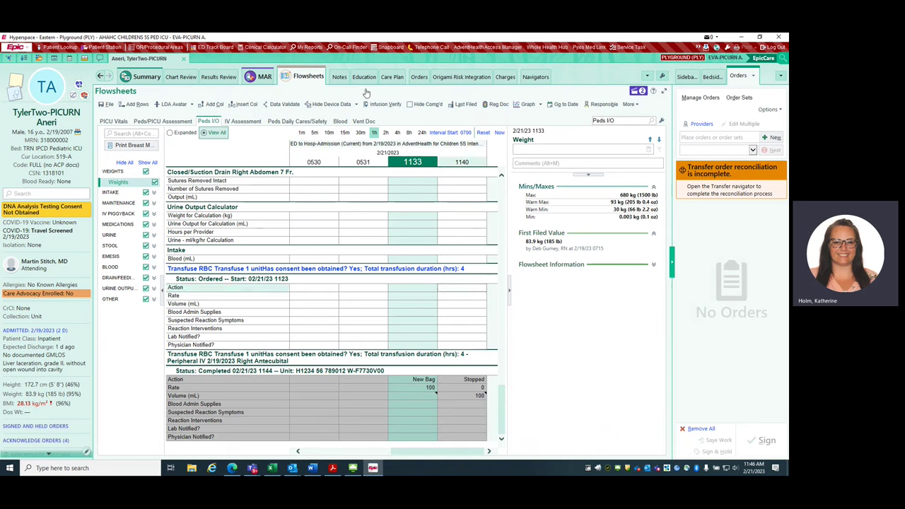
# Step: Back in the Blood flowsheet, review and close the Transfusion Report, then check the 100 mL/hr rate
pyautogui.click(342, 122)
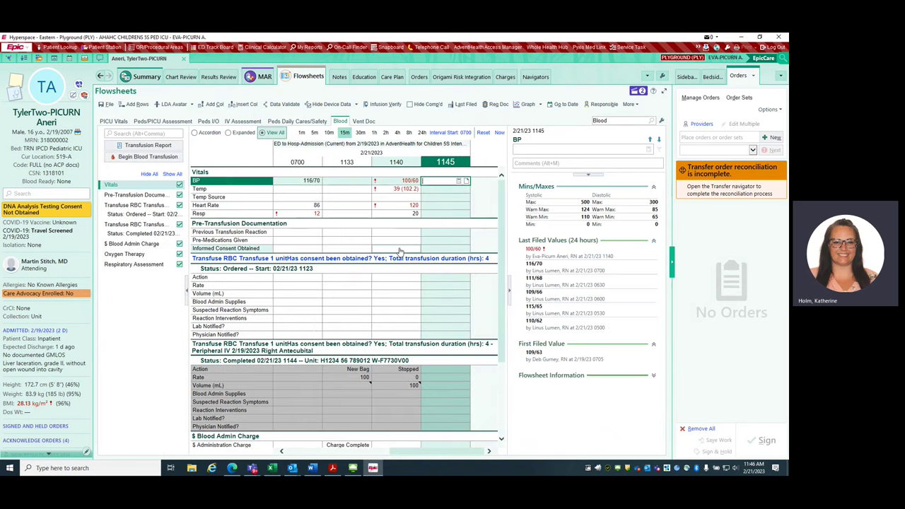
pyautogui.click(147, 146)
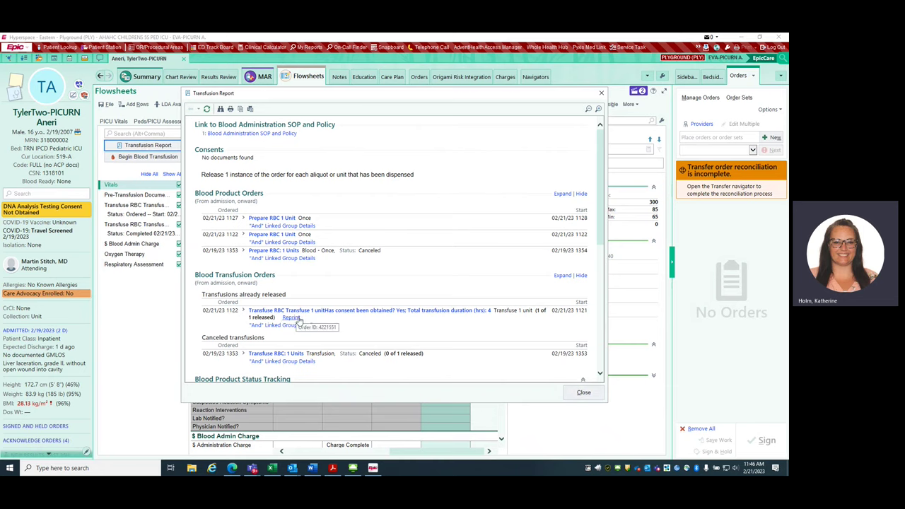
pyautogui.click(602, 92)
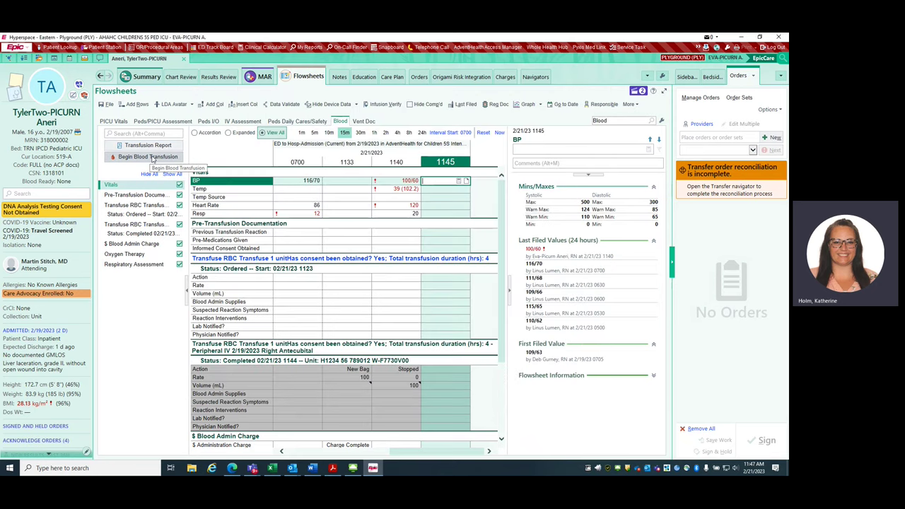
pyautogui.moveTo(353, 382)
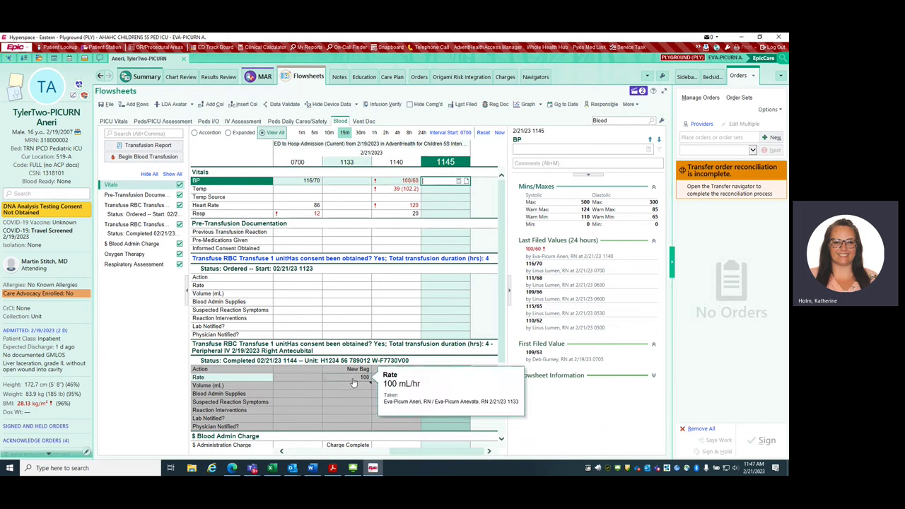